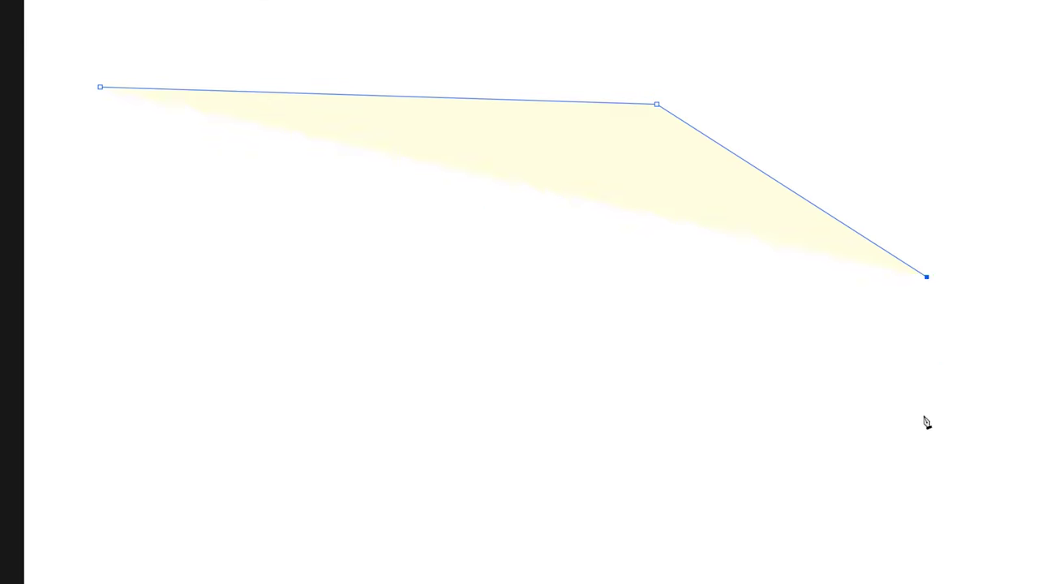
Step: Extend the Pen tool shape with straight segments around the lower canvas and shape a curved segment at its end
{"action": "left_click", "coordinate": [924, 417]}
{"action": "left_click", "coordinate": [769, 459]}
{"action": "left_click", "coordinate": [563, 394]}
{"action": "left_click", "coordinate": [465, 397]}
{"action": "left_click", "coordinate": [365, 429]}
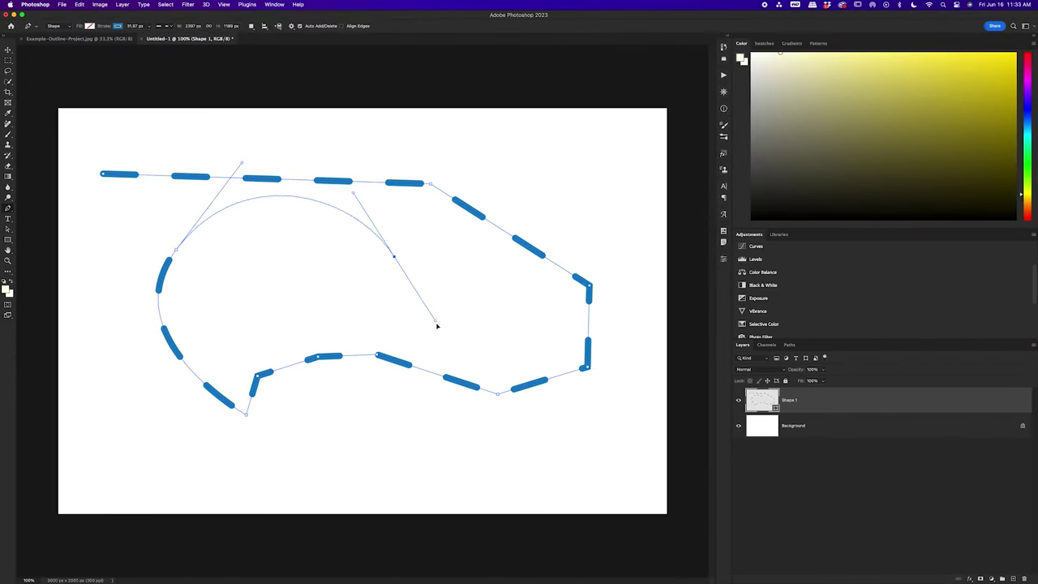
{"action": "left_click_drag", "start_coordinate": [437, 325], "coordinate": [186, 266]}
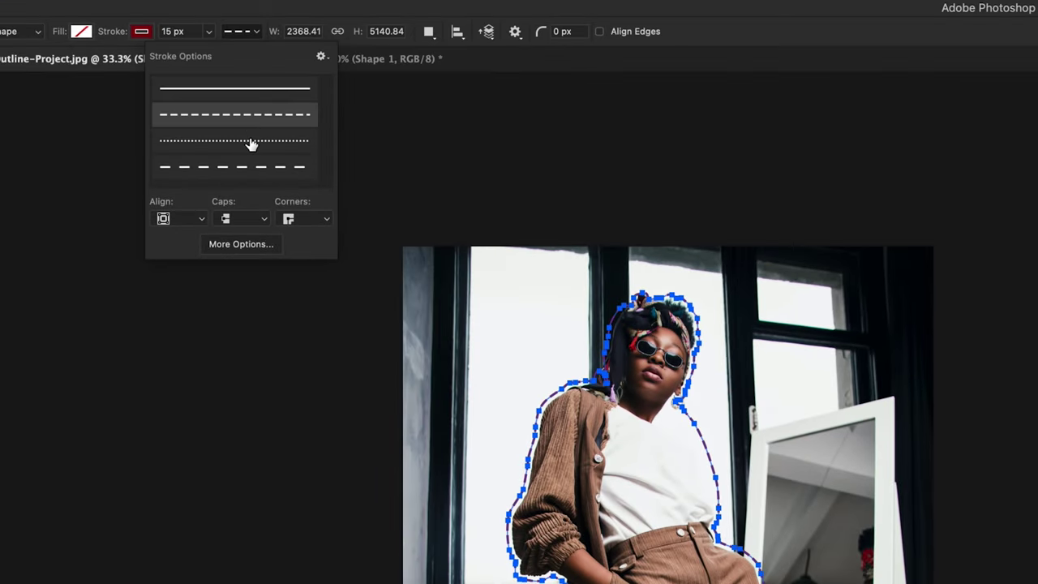
Step: Apply the widely spaced dashed stroke preset to the dark red outline around the person
{"action": "left_click", "coordinate": [236, 166]}
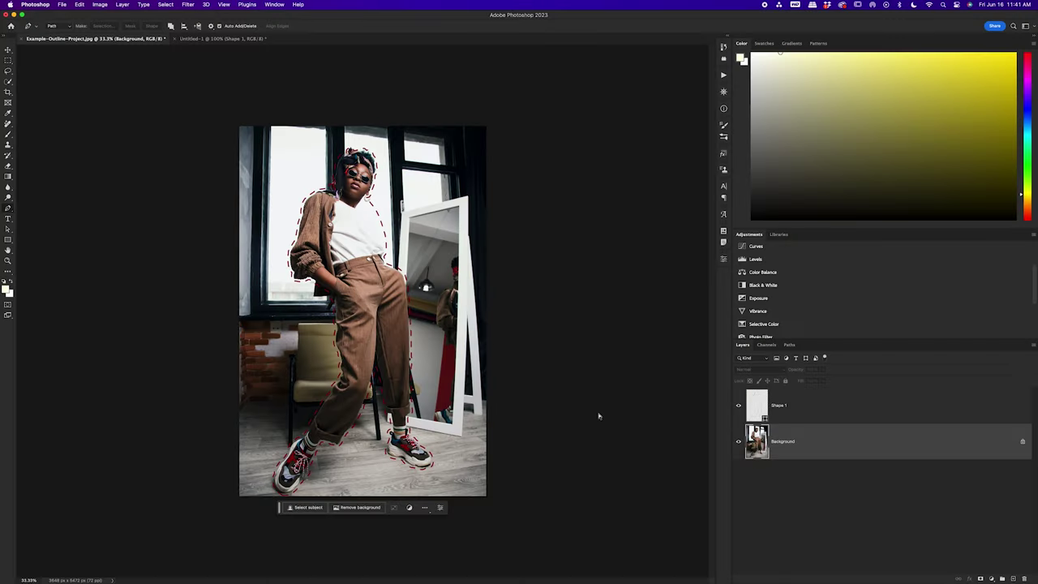
{"action": "key", "text": "super+0"}
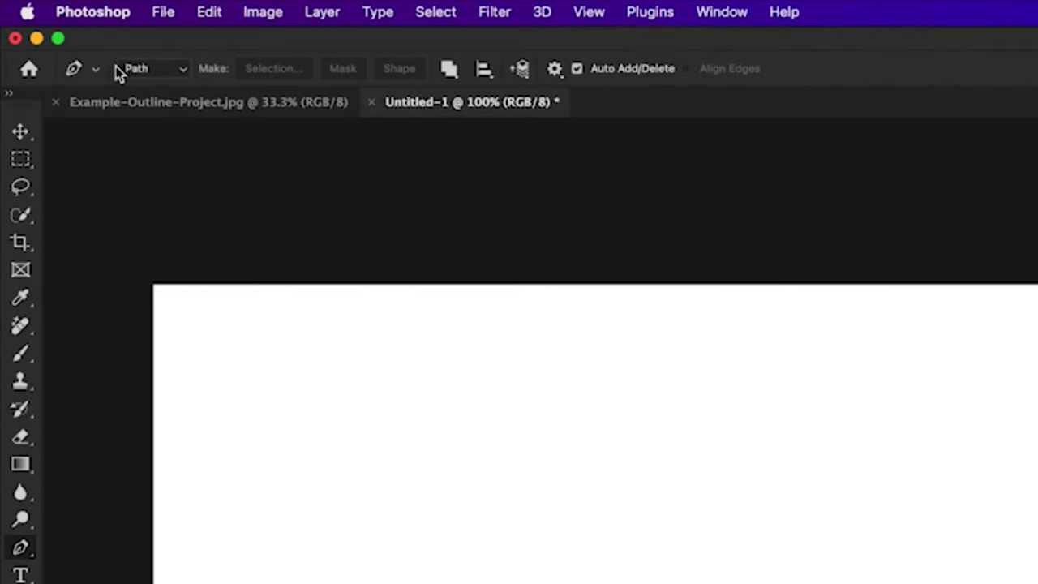
Step: Set the Pen tool to Shape mode and draw an open straight-segment shape about 2397 px wide and 1189 px high on the blank canvas
{"action": "left_click", "coordinate": [143, 73]}
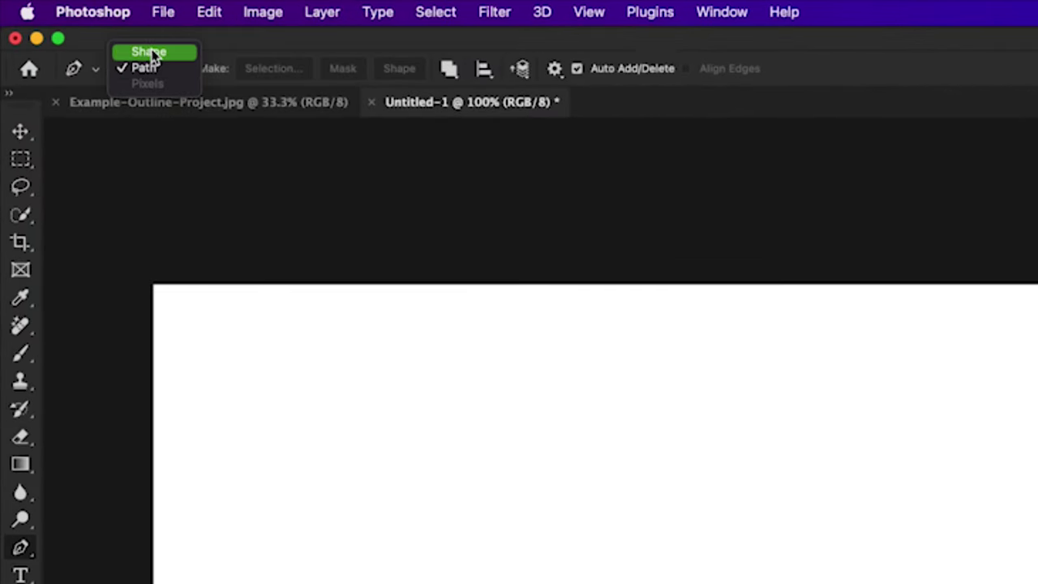
{"action": "left_click", "coordinate": [151, 54]}
{"action": "left_click", "coordinate": [271, 457]}
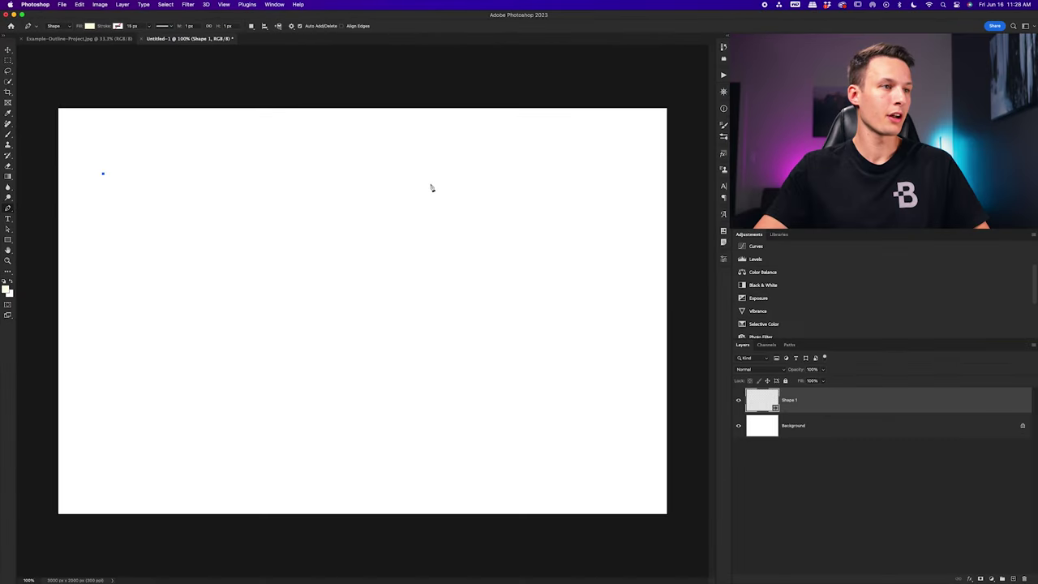
{"action": "left_click", "coordinate": [428, 183]}
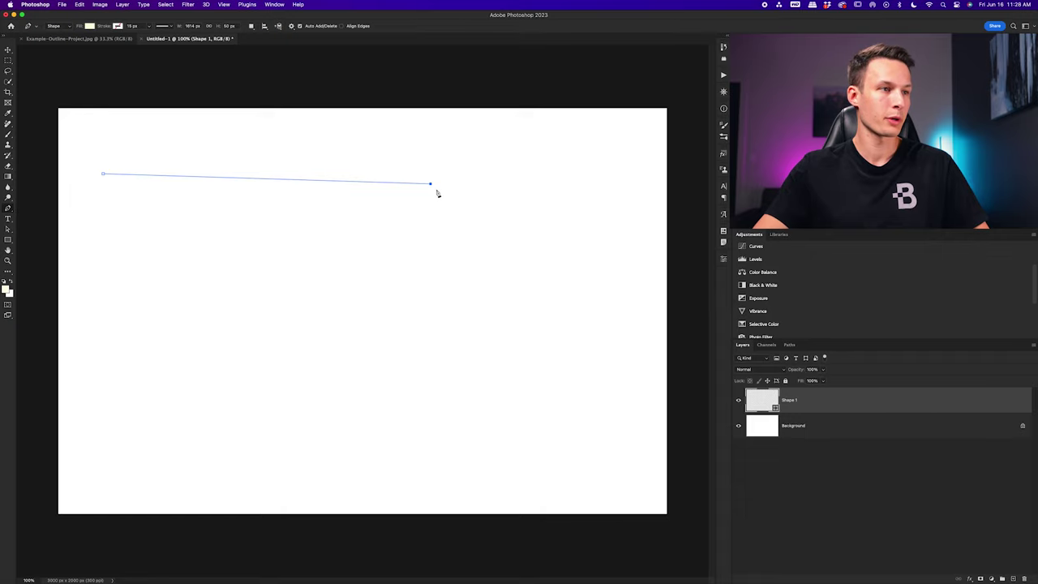
{"action": "left_click", "coordinate": [590, 285]}
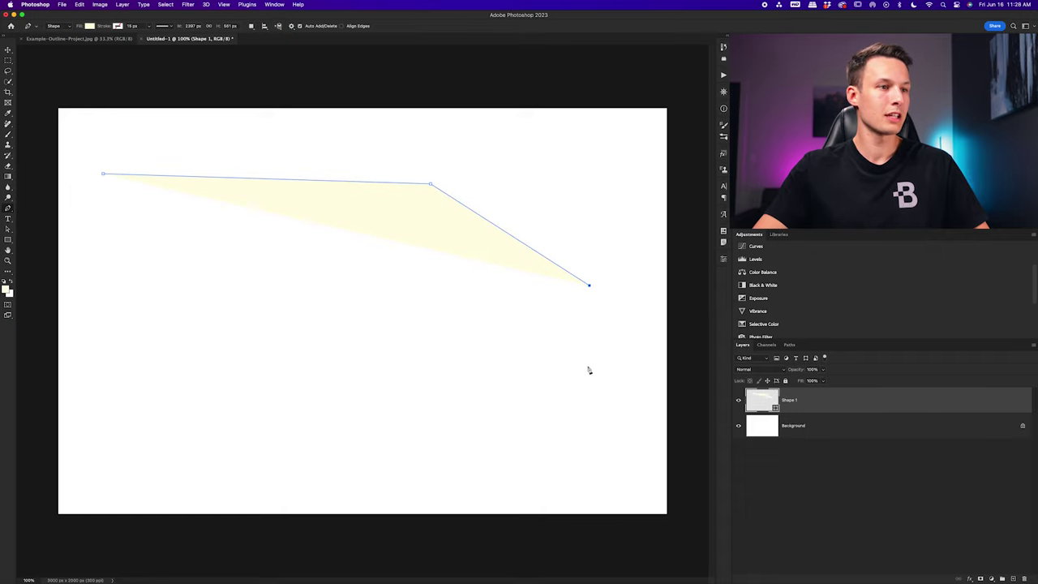
{"action": "left_click", "coordinate": [498, 396]}
{"action": "left_click", "coordinate": [375, 356]}
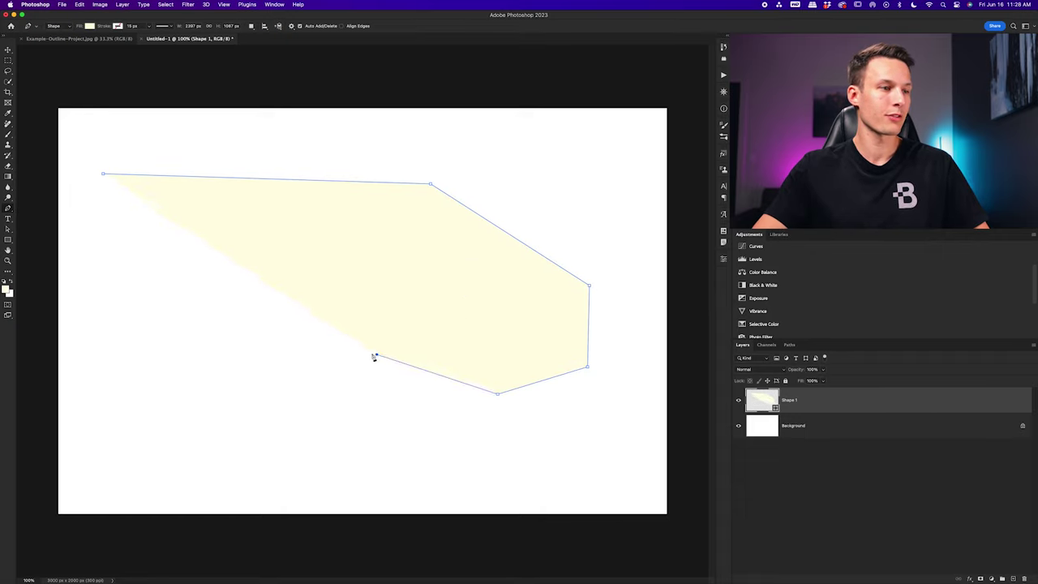
{"action": "left_click", "coordinate": [317, 356]}
{"action": "left_click", "coordinate": [258, 378]}
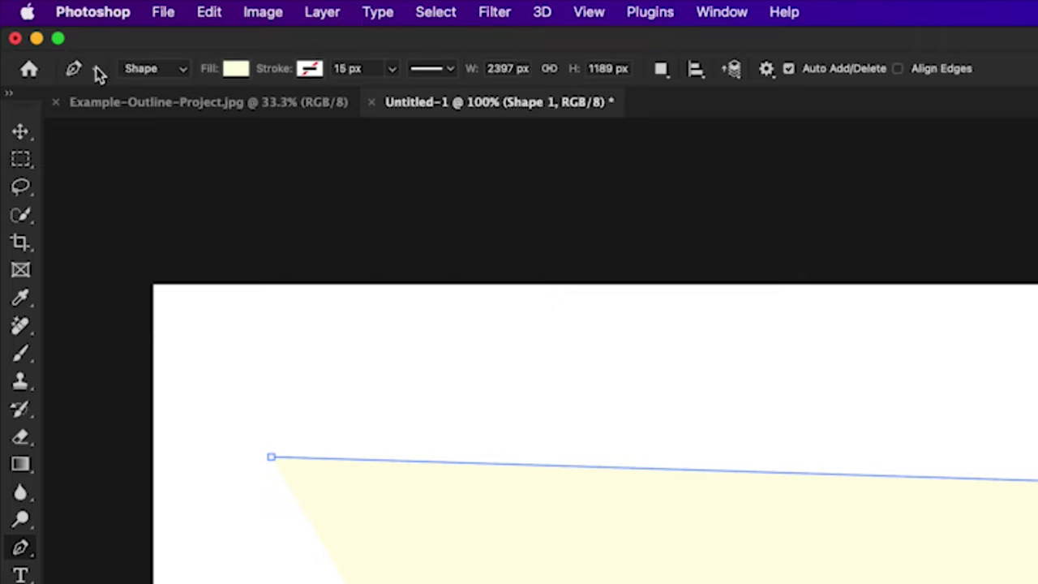
Step: Set the shape's fill to none and try orange, dark red and tan recently used colors on its stroke
{"action": "left_click", "coordinate": [237, 71]}
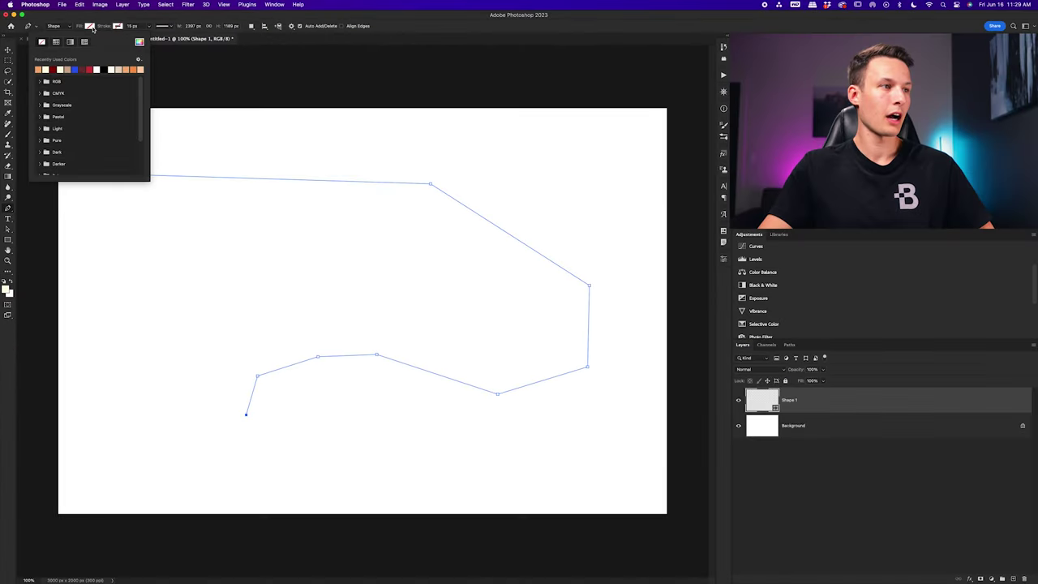
{"action": "key", "text": "Escape"}
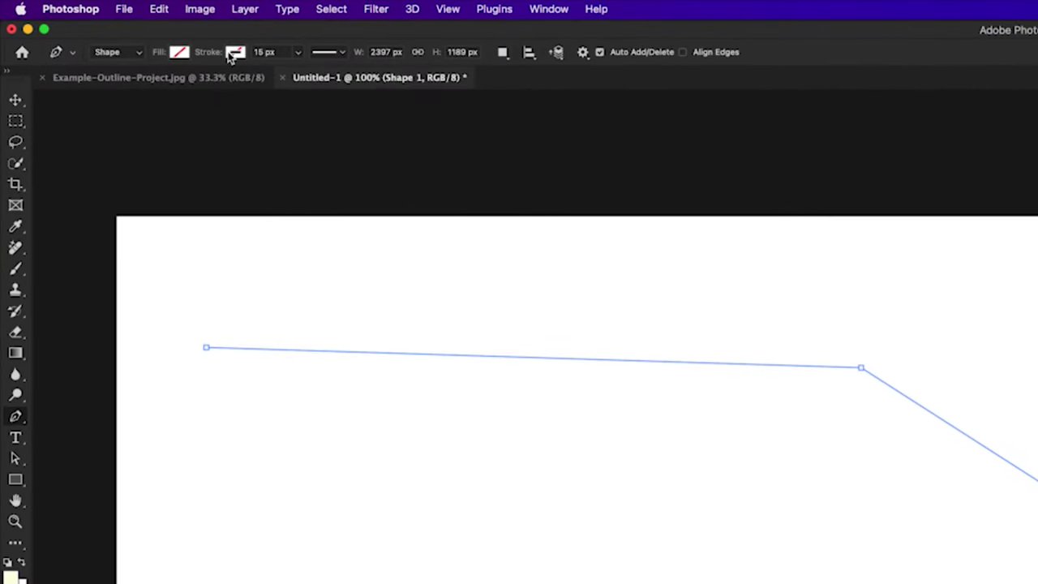
{"action": "left_click", "coordinate": [117, 25]}
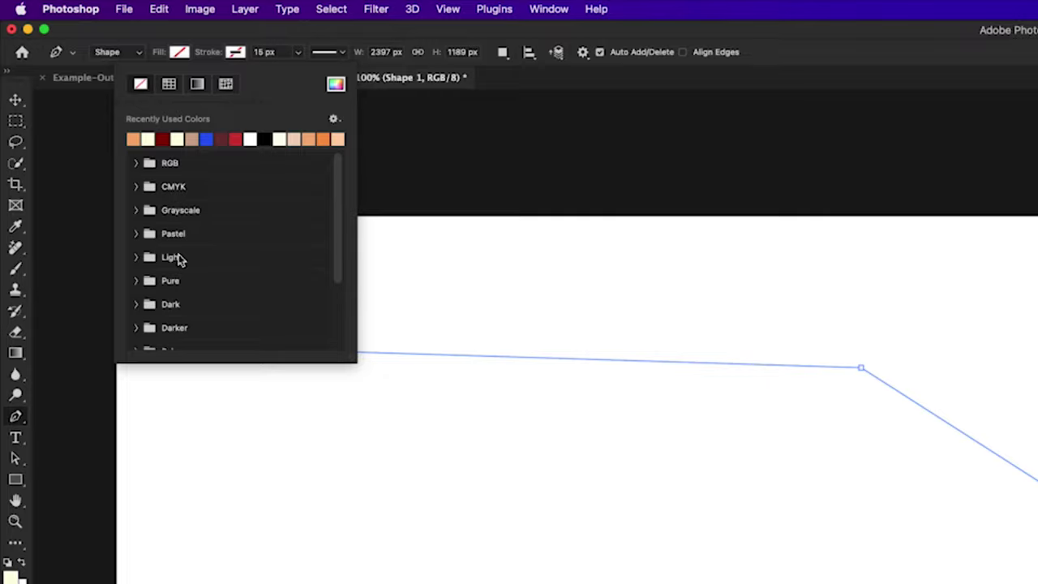
{"action": "left_click", "coordinate": [137, 137]}
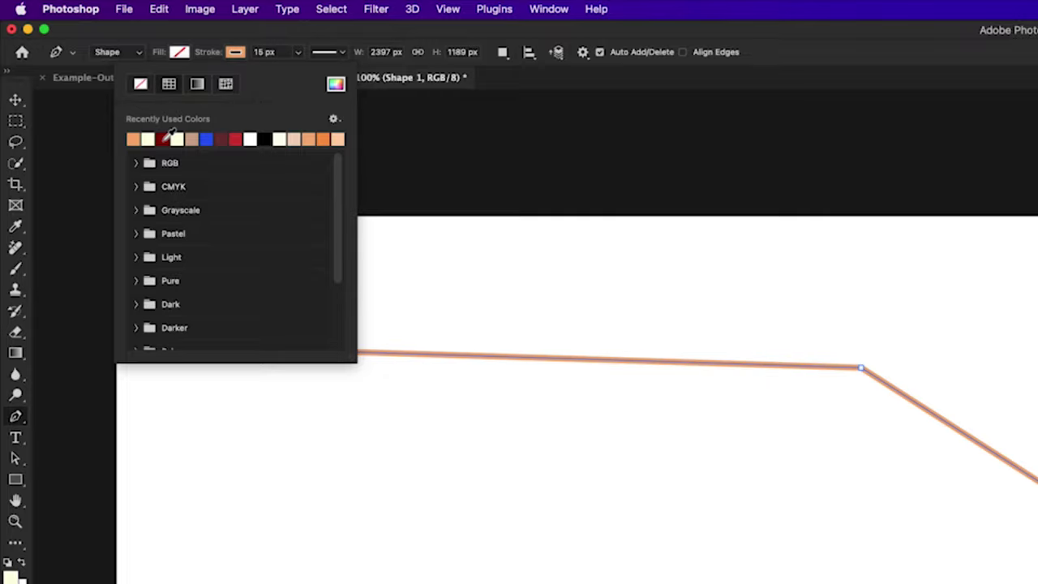
{"action": "left_click", "coordinate": [164, 138]}
{"action": "left_click", "coordinate": [195, 137]}
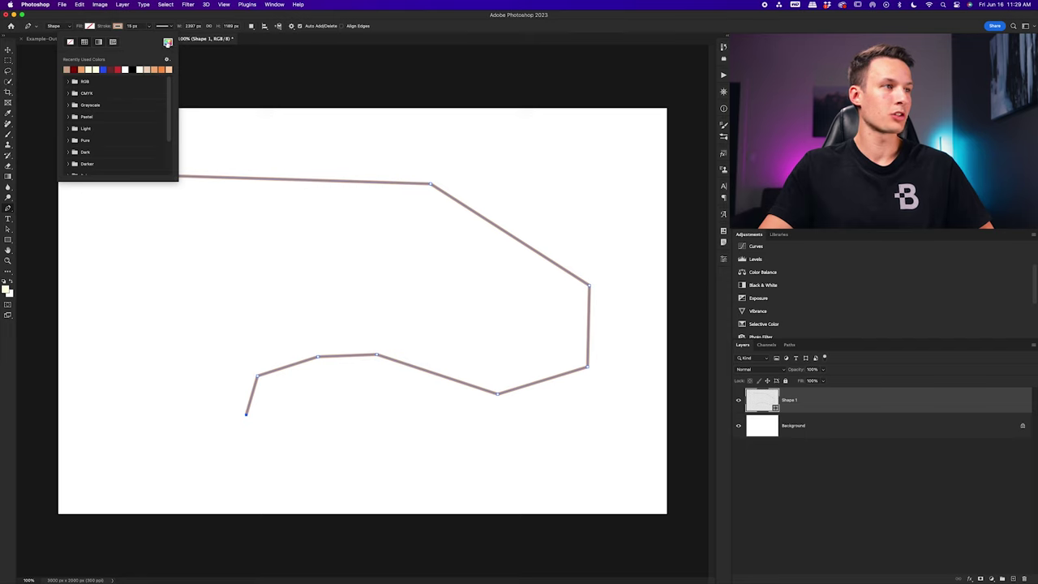
Step: Give the shape's stroke a custom medium blue color
{"action": "left_click", "coordinate": [167, 41]}
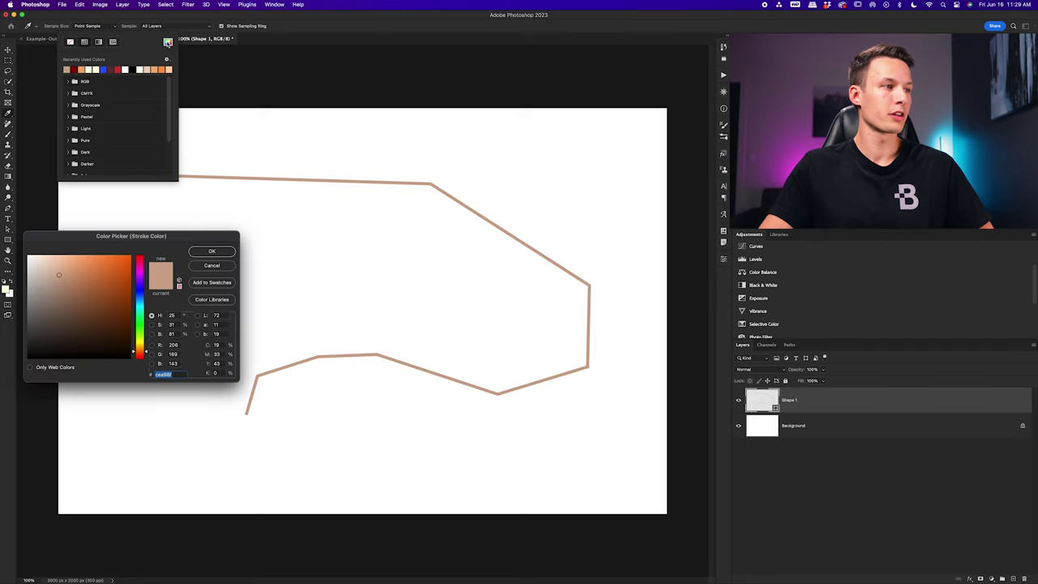
{"action": "left_click_drag", "start_coordinate": [86, 292], "coordinate": [107, 274]}
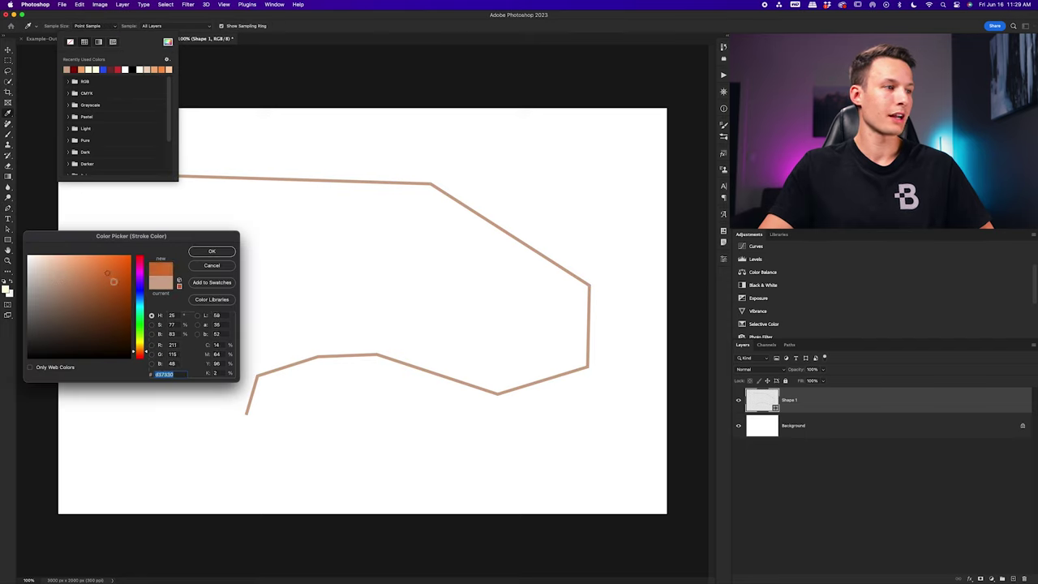
{"action": "left_click", "coordinate": [135, 304]}
{"action": "left_click", "coordinate": [115, 279]}
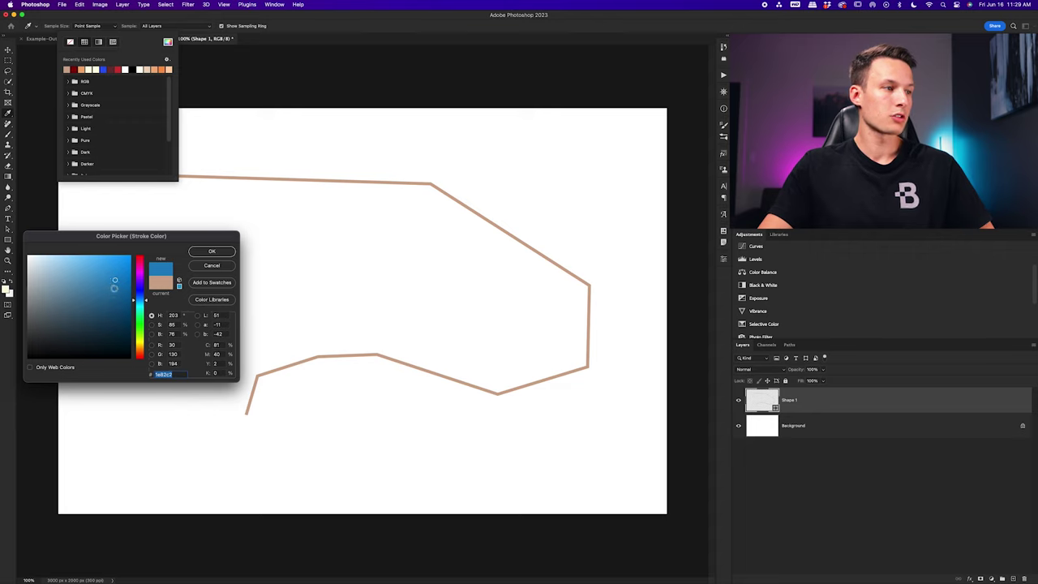
{"action": "left_click", "coordinate": [209, 252]}
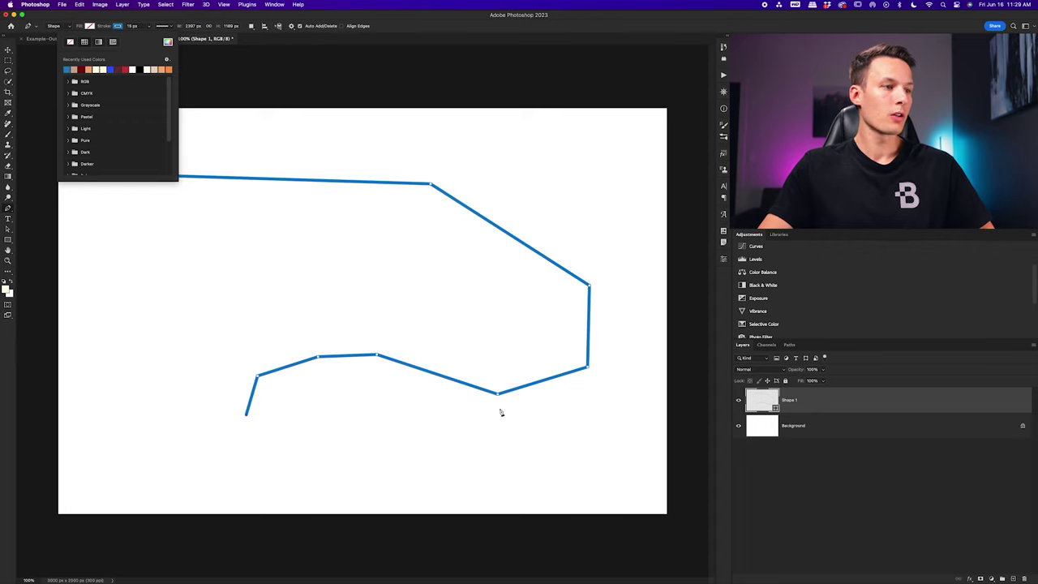
{"action": "left_click", "coordinate": [120, 29]}
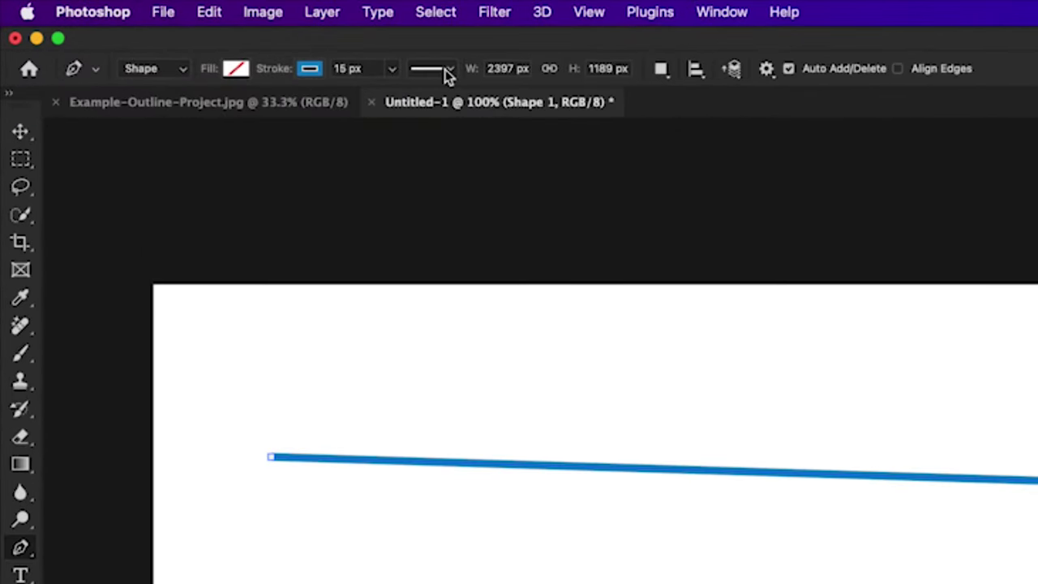
Step: Try the dashed stroke preset on the shape, and switch the stroke to the dotted preset
{"action": "left_click", "coordinate": [445, 71]}
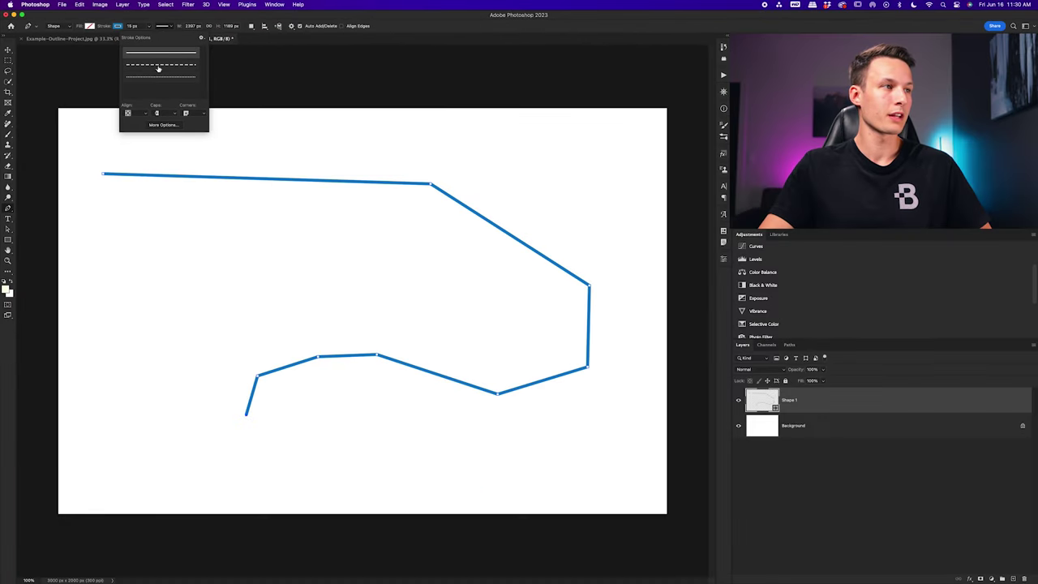
{"action": "left_click", "coordinate": [158, 65]}
{"action": "left_click", "coordinate": [158, 78]}
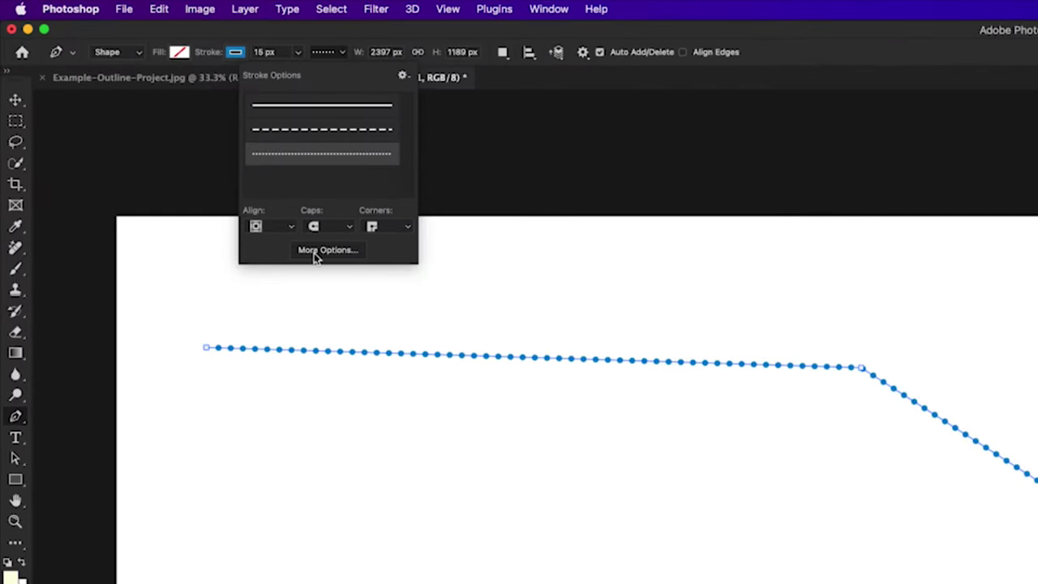
Step: Customize the dashed line in the detailed stroke settings with a dash of 5 and a gap of 6
{"action": "left_click", "coordinate": [314, 252]}
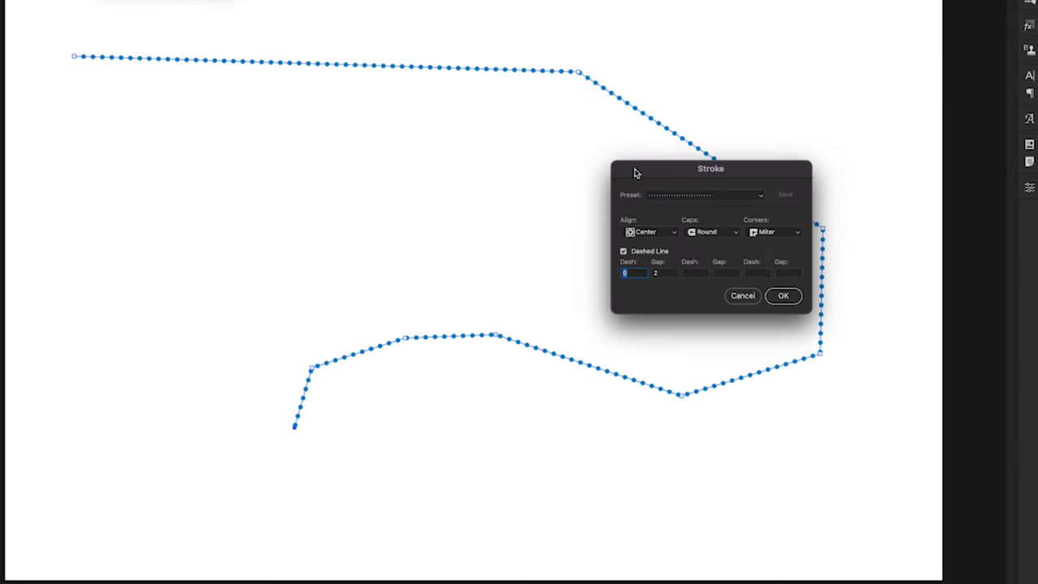
{"action": "left_click_drag", "start_coordinate": [663, 173], "coordinate": [458, 160]}
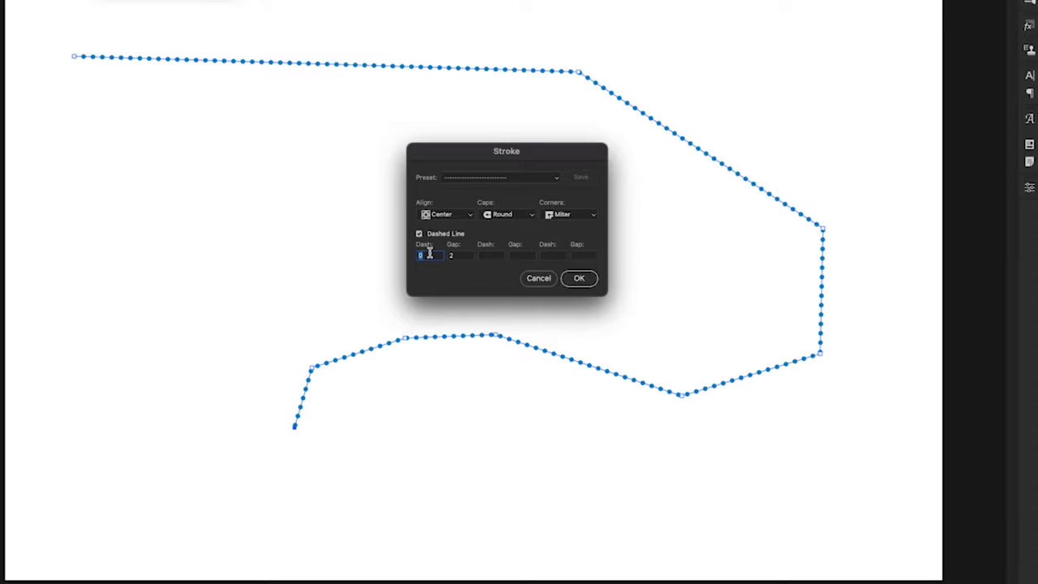
{"action": "type", "text": "5"}
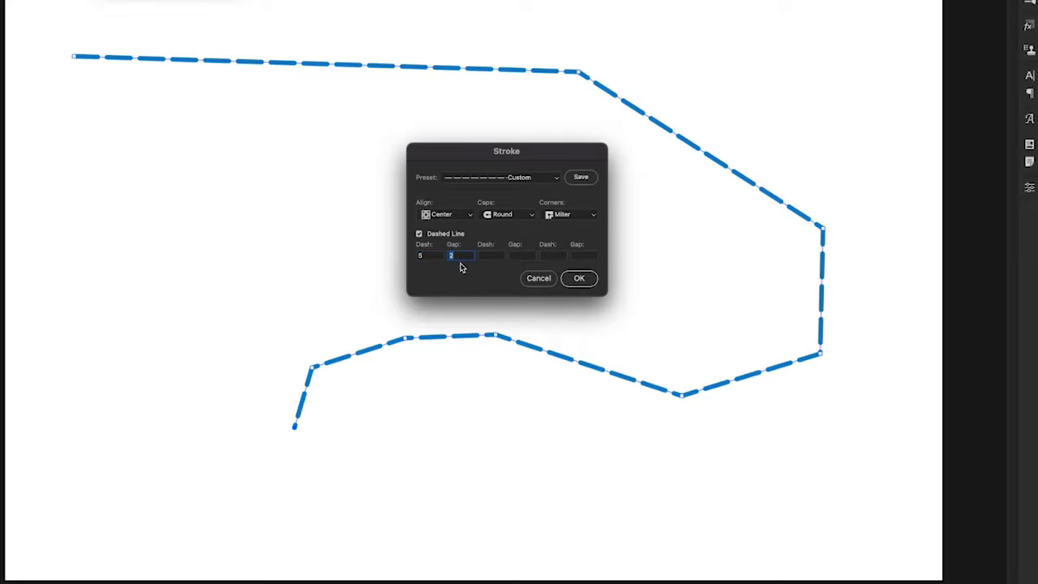
{"action": "type", "text": "6"}
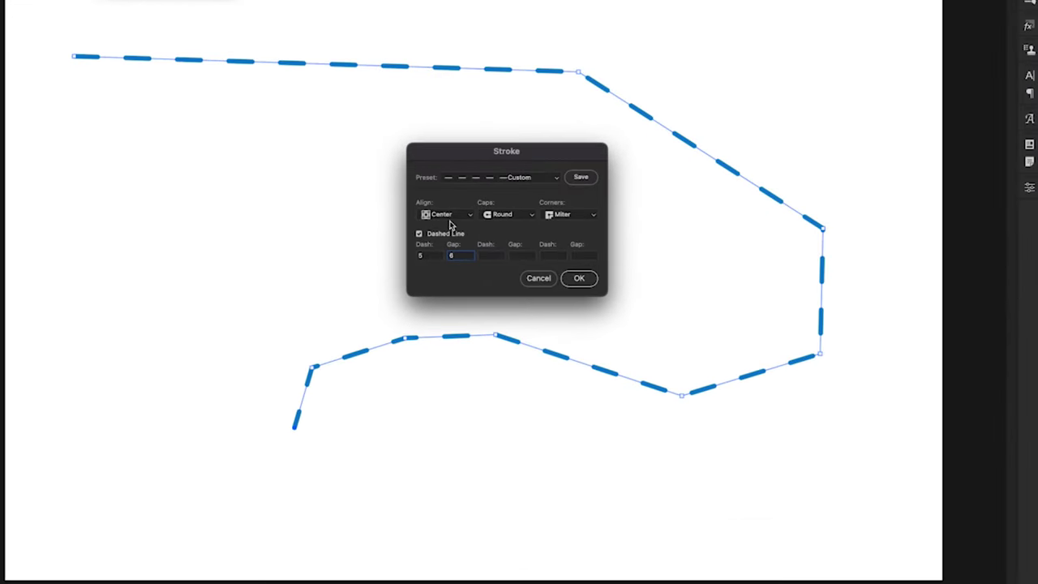
Step: Keep the stroke alignment at Center, and try Square caps before returning them to Round
{"action": "left_click", "coordinate": [444, 215]}
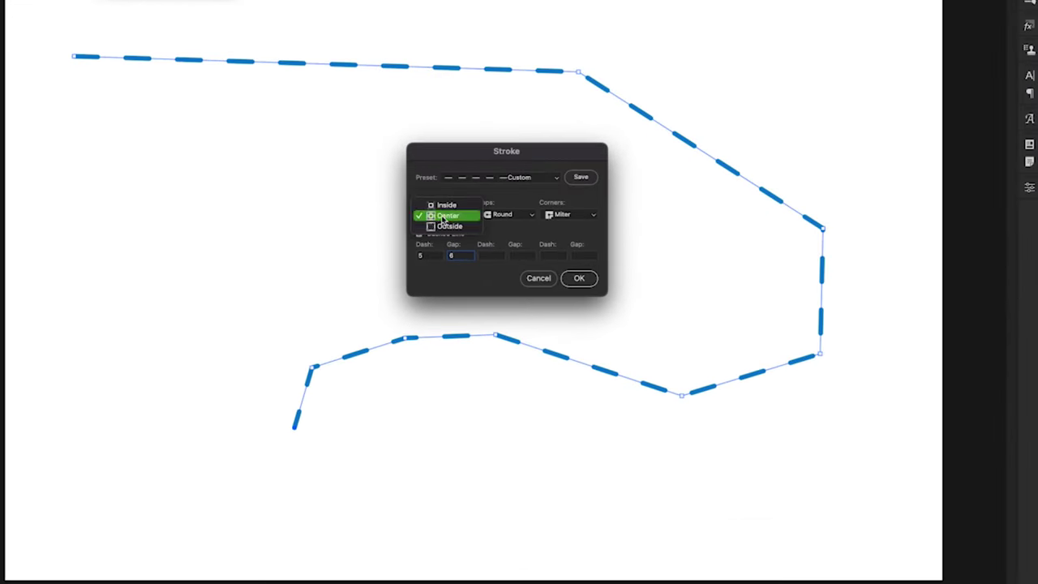
{"action": "left_click", "coordinate": [446, 216]}
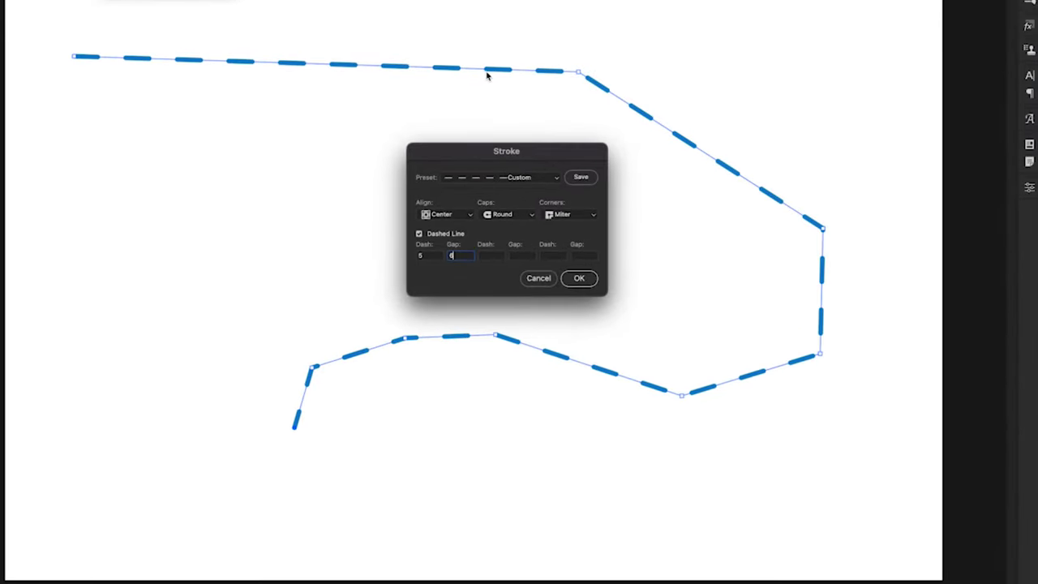
{"action": "left_click", "coordinate": [505, 215]}
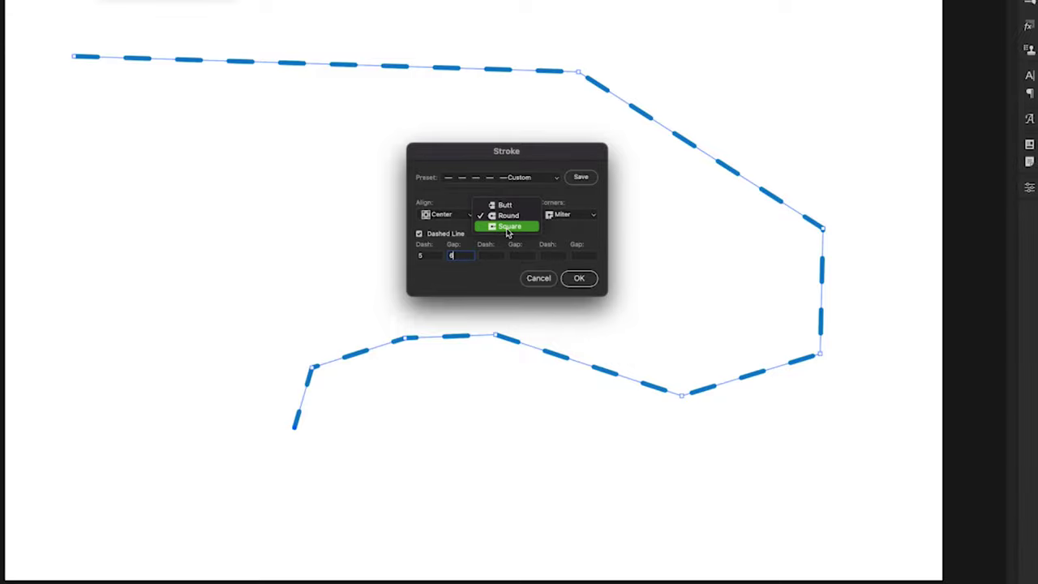
{"action": "left_click", "coordinate": [508, 227]}
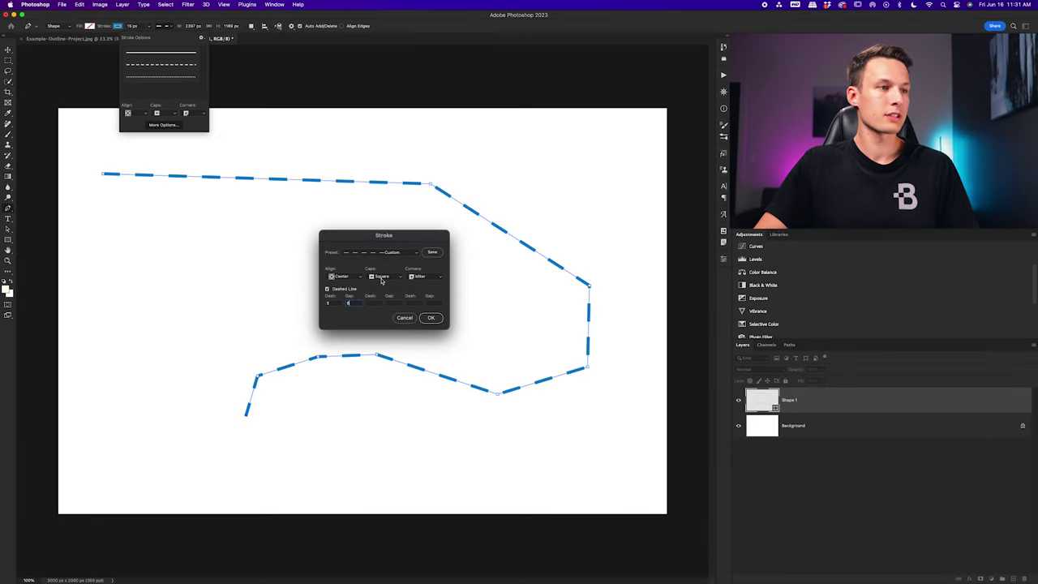
{"action": "left_click", "coordinate": [507, 214]}
{"action": "left_click", "coordinate": [386, 271]}
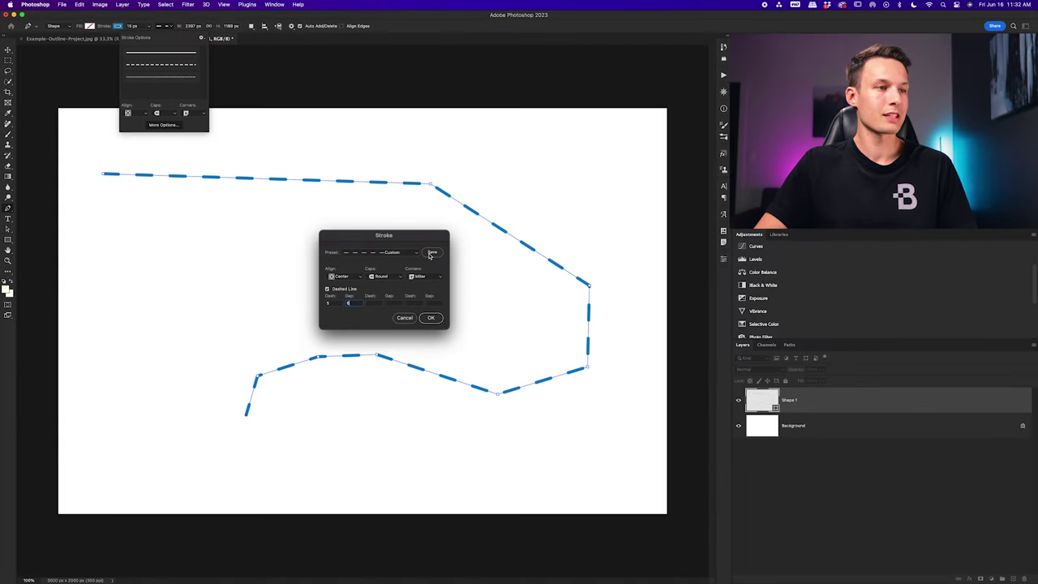
Step: Save the custom dash pattern as a stroke preset and apply the stroke settings
{"action": "left_click", "coordinate": [431, 254]}
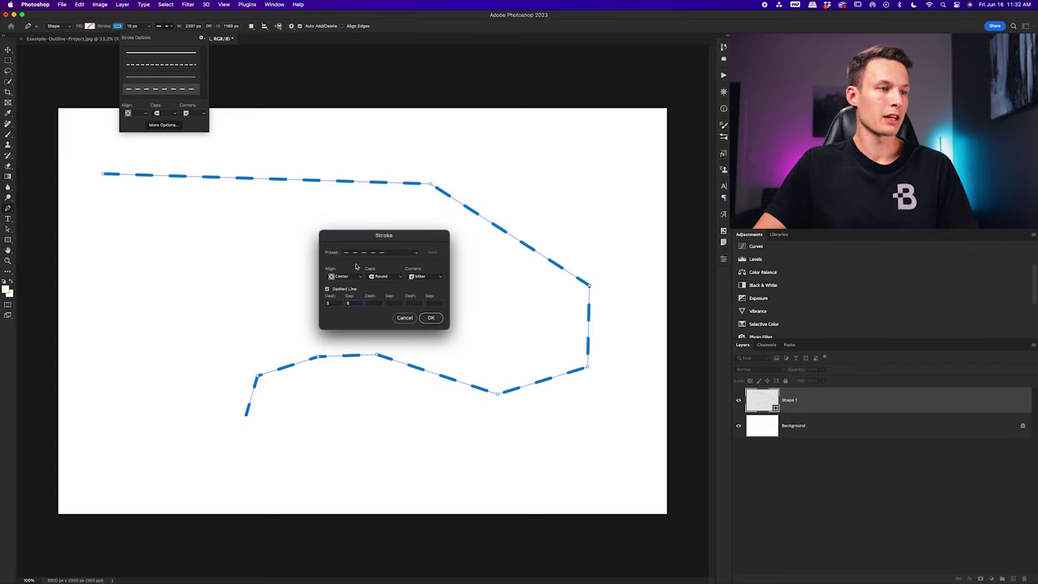
{"action": "left_click", "coordinate": [431, 317]}
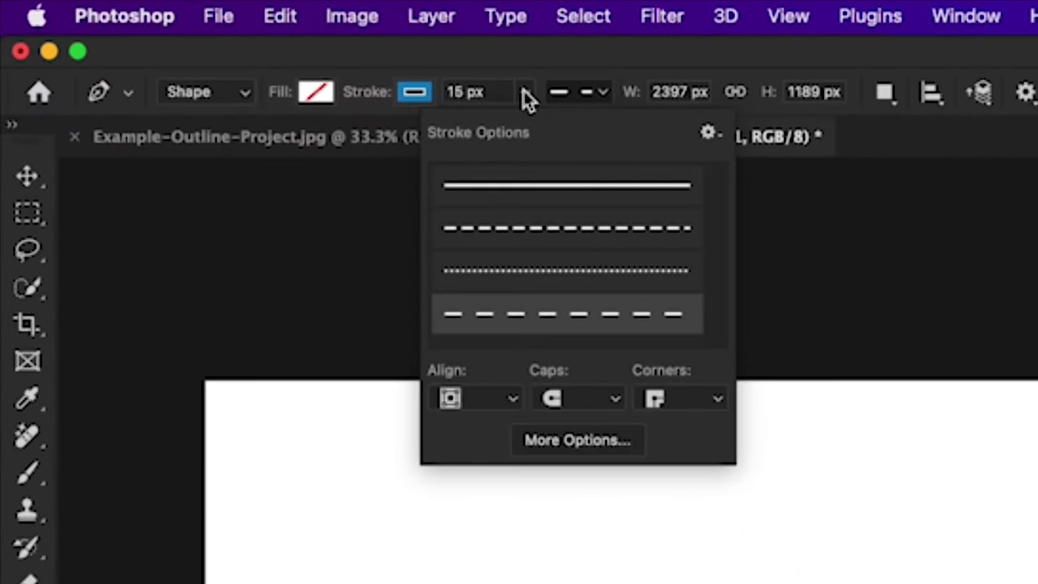
Step: Increase the dashed stroke's width to about 31.87 px
{"action": "left_click", "coordinate": [524, 92]}
{"action": "left_click_drag", "start_coordinate": [526, 137], "coordinate": [539, 134]}
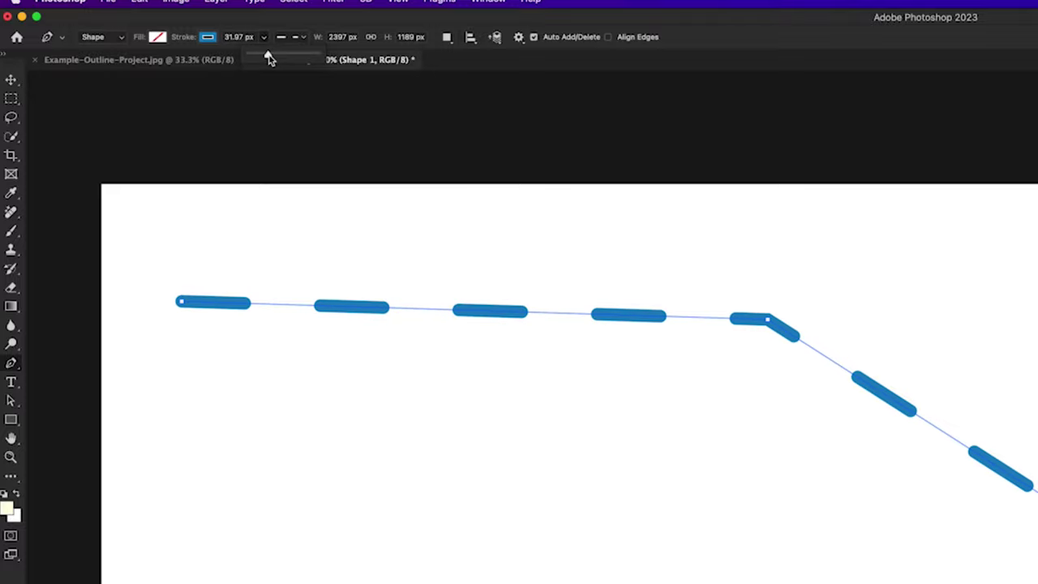
{"action": "mouse_move", "coordinate": [270, 58]}
{"action": "left_mouse_down"}
{"action": "mouse_move", "coordinate": [258, 58]}
{"action": "mouse_move", "coordinate": [270, 58]}
{"action": "left_mouse_up"}
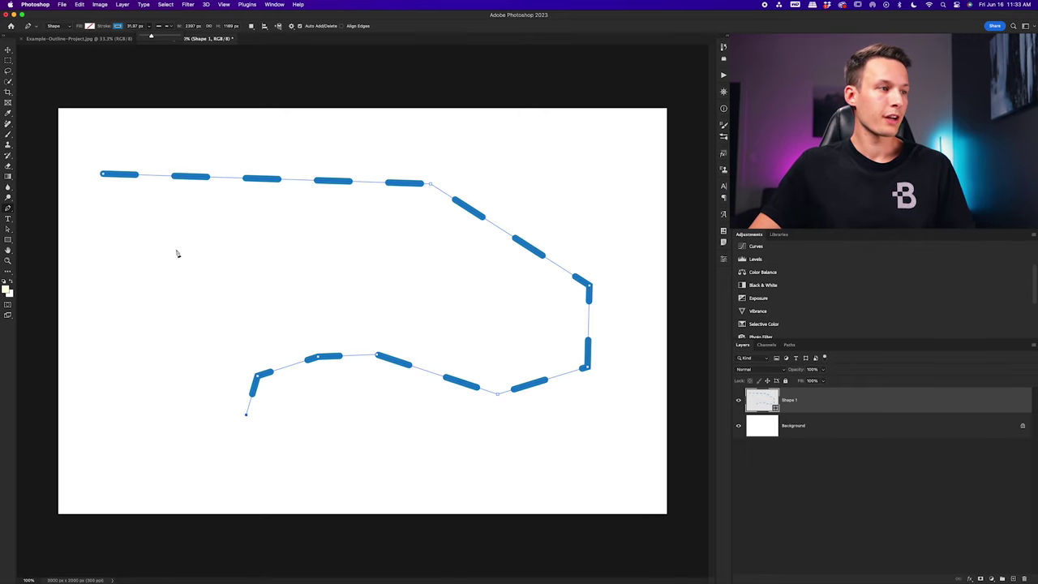
Step: Extend the dashed practice line from its last anchor with three curved segments that loop inside the existing outline
{"action": "mouse_move", "coordinate": [176, 251]}
{"action": "left_mouse_down"}
{"action": "mouse_move", "coordinate": [222, 236]}
{"action": "mouse_move", "coordinate": [244, 179]}
{"action": "mouse_move", "coordinate": [226, 174]}
{"action": "mouse_move", "coordinate": [241, 165]}
{"action": "left_mouse_up"}
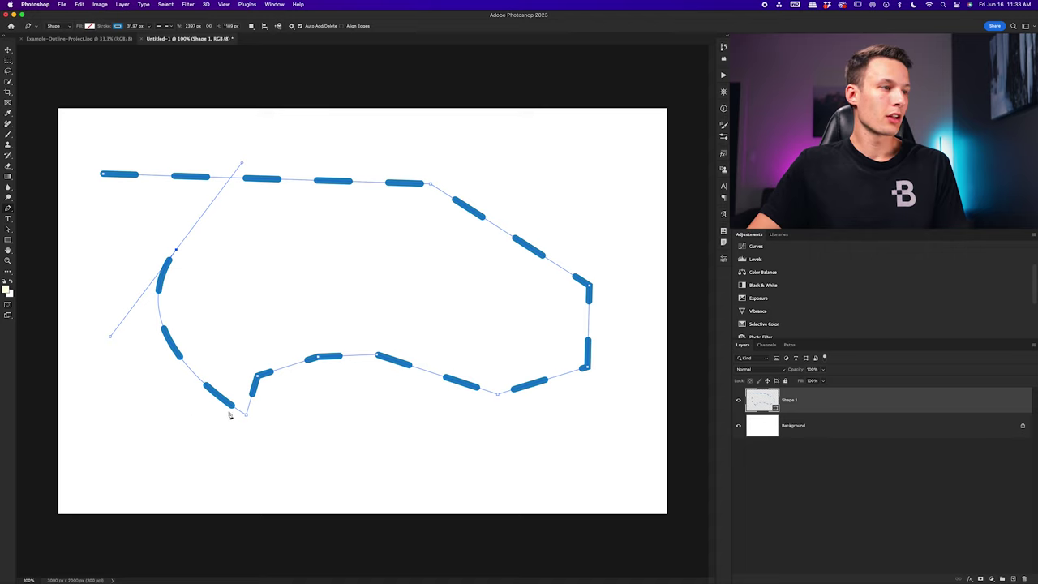
{"action": "left_click_drag", "start_coordinate": [394, 256], "coordinate": [458, 366]}
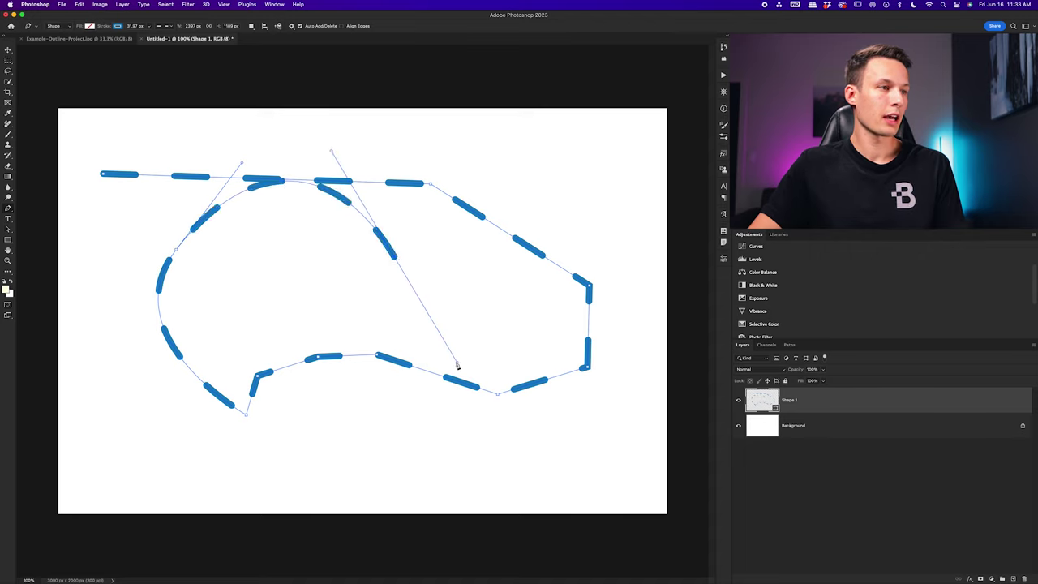
{"action": "left_click_drag", "start_coordinate": [213, 322], "coordinate": [209, 261]}
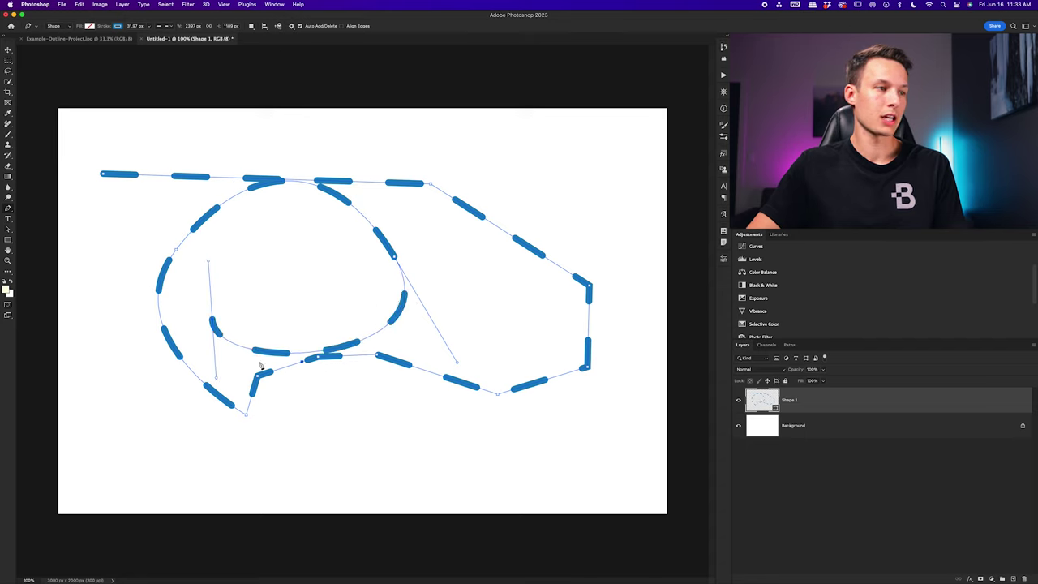
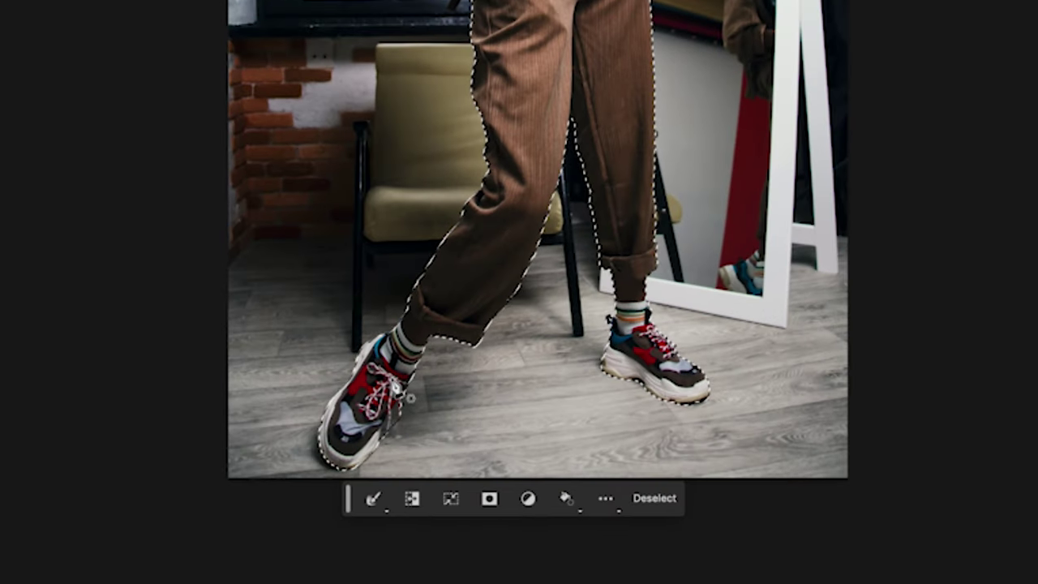
Step: Expand the selection around the person by 30 pixels
{"action": "left_click", "coordinate": [380, 502]}
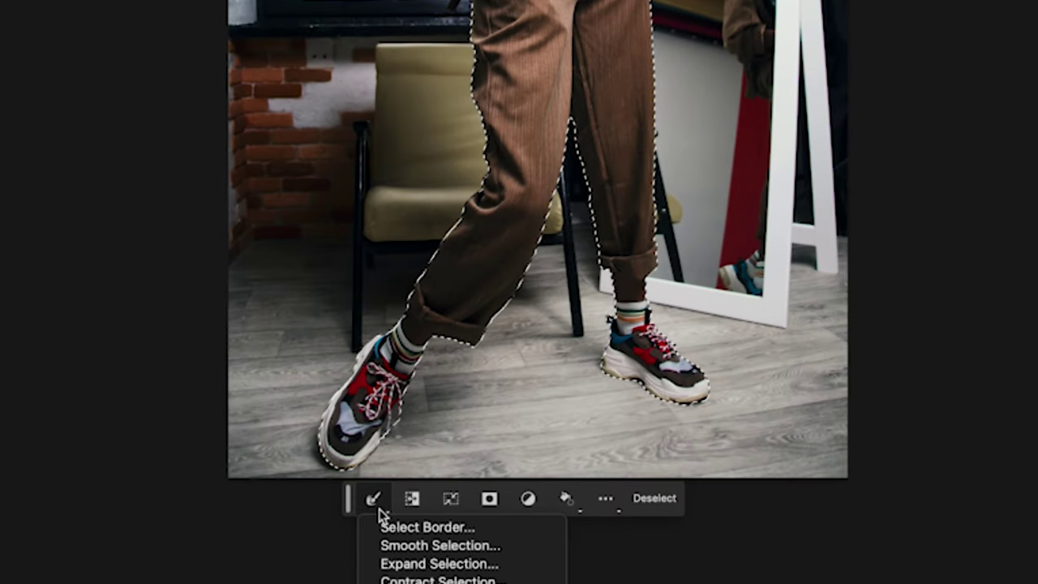
{"action": "left_click", "coordinate": [417, 567]}
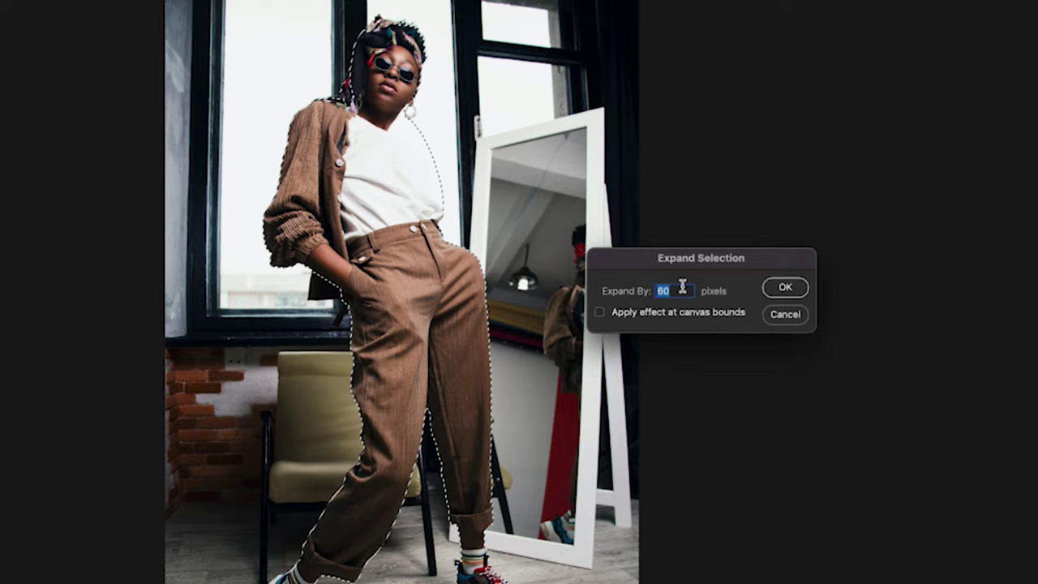
{"action": "type", "text": "30"}
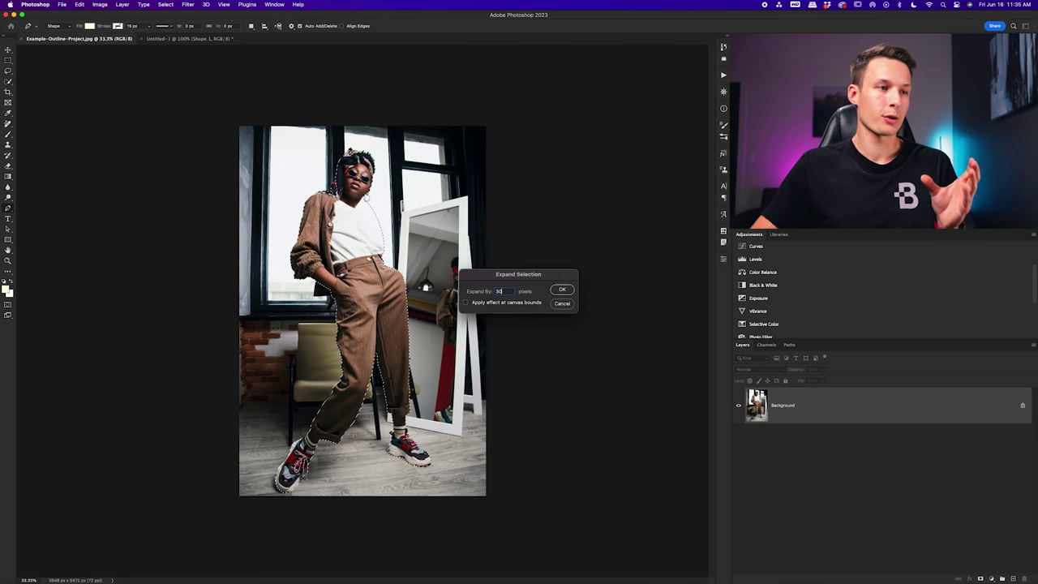
{"action": "left_click", "coordinate": [561, 290]}
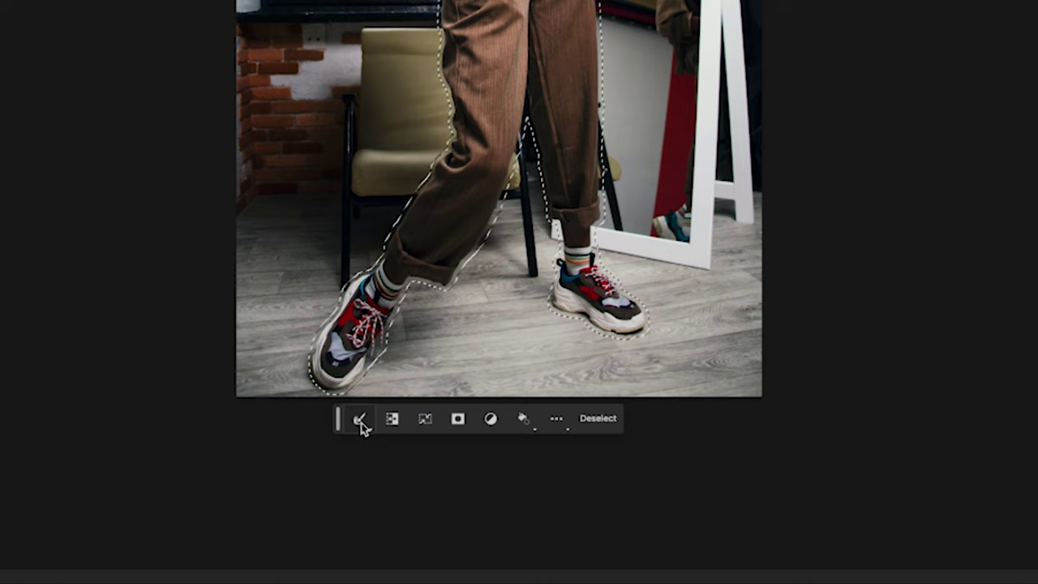
Step: Smooth the expanded selection with a sample radius of 10 pixels
{"action": "left_click", "coordinate": [298, 507]}
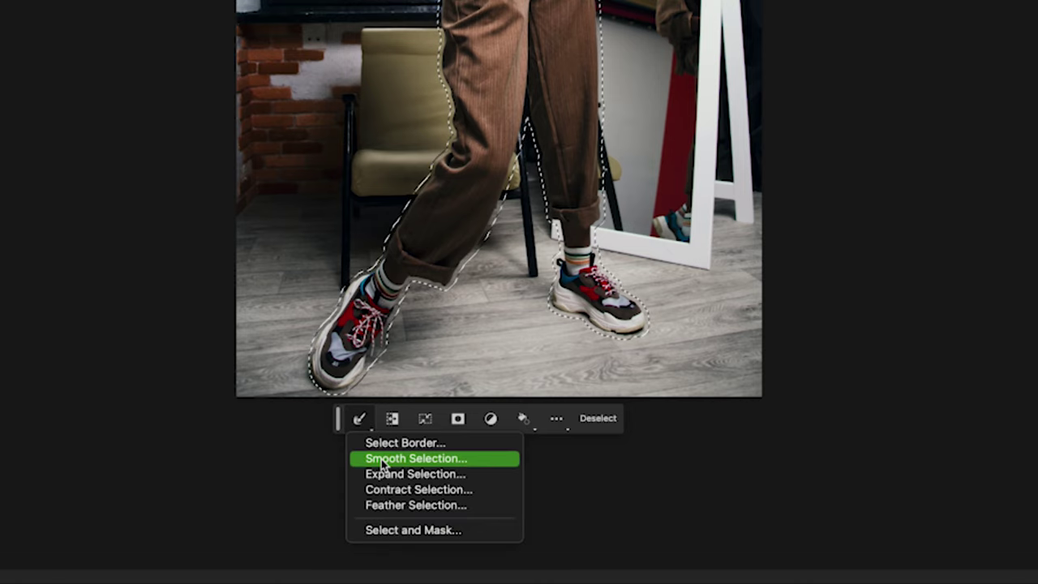
{"action": "left_click", "coordinate": [419, 460]}
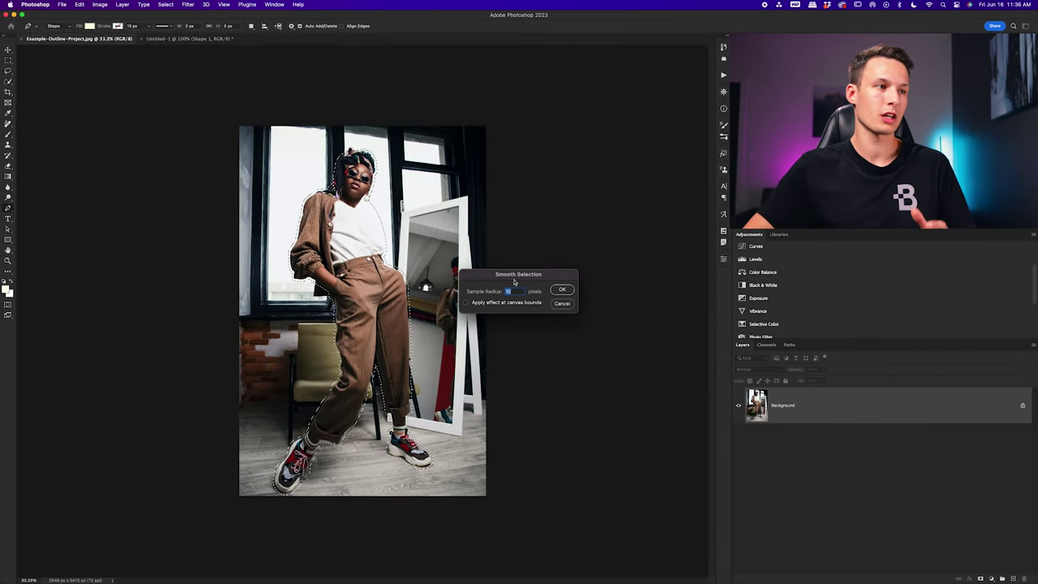
{"action": "left_click", "coordinate": [561, 292]}
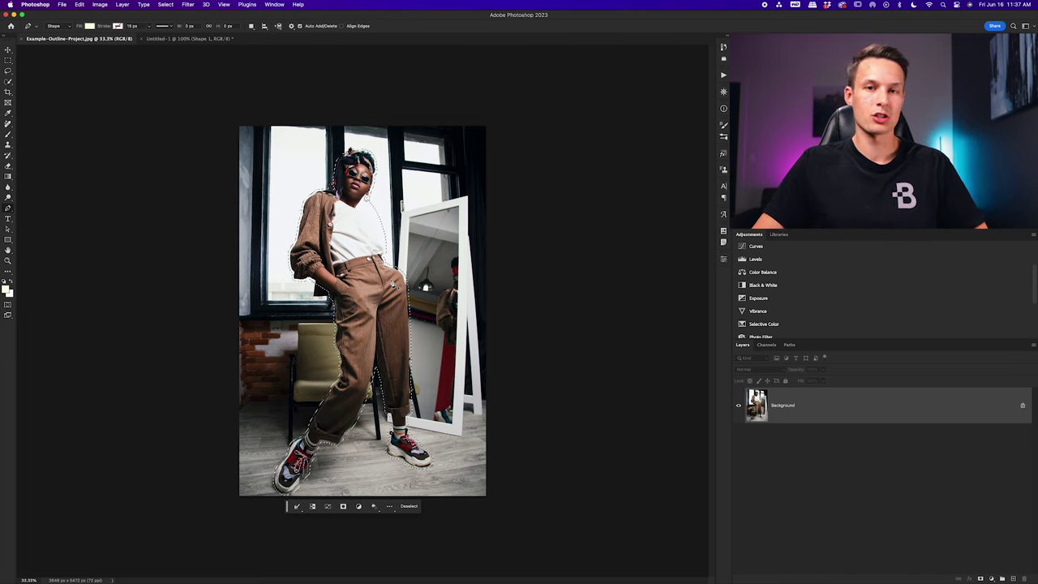
Step: Using a selection tool, convert the selection around the person into a work path with a tolerance of 2.0 pixels
{"action": "key", "text": "w"}
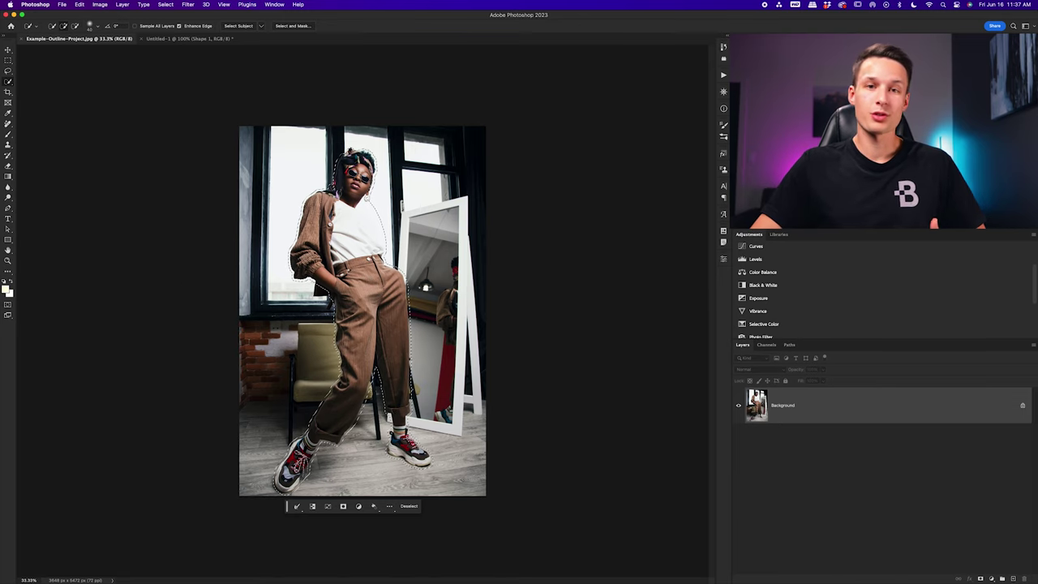
{"action": "right_click", "coordinate": [349, 261]}
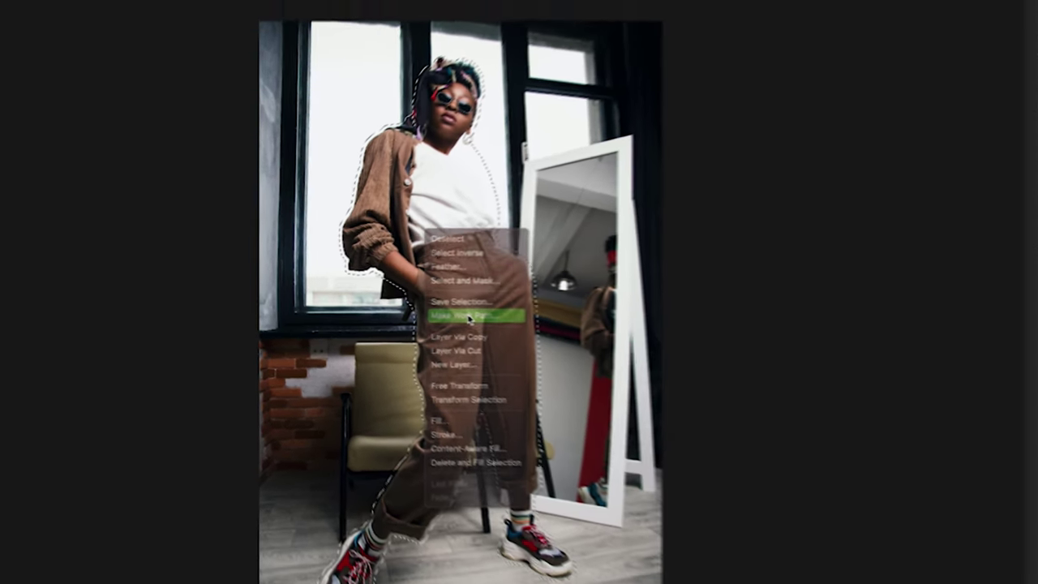
{"action": "left_click", "coordinate": [495, 318]}
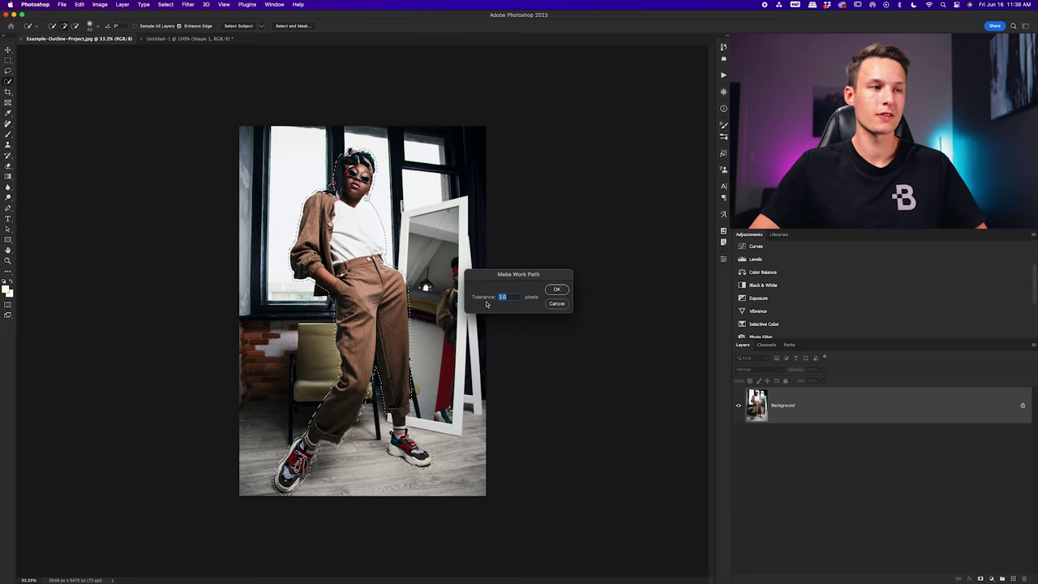
{"action": "left_click", "coordinate": [559, 290]}
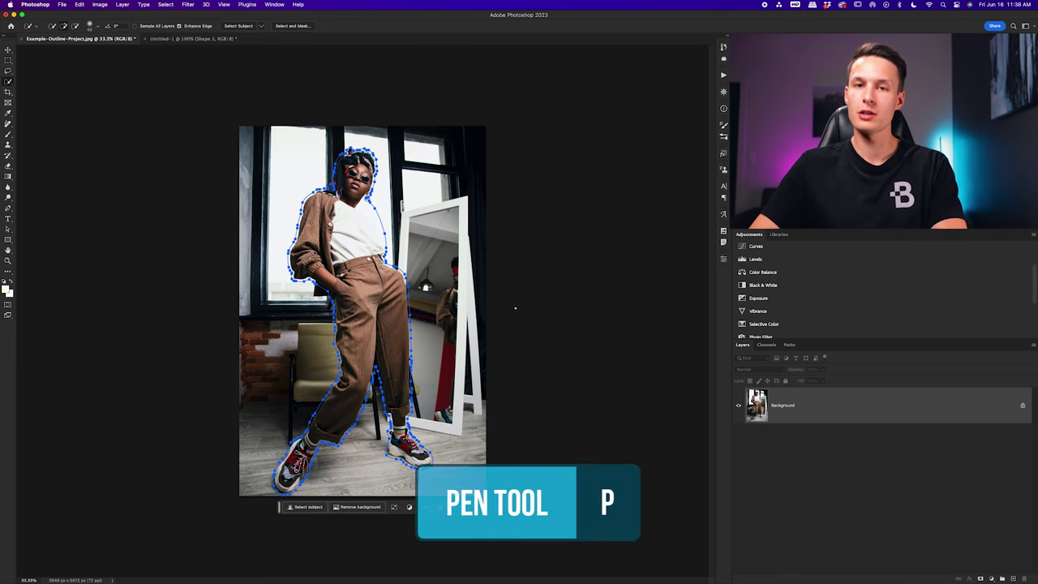
Step: Set the Pen tool to Path mode and select the Work Path outlining the person
{"action": "key", "text": "p"}
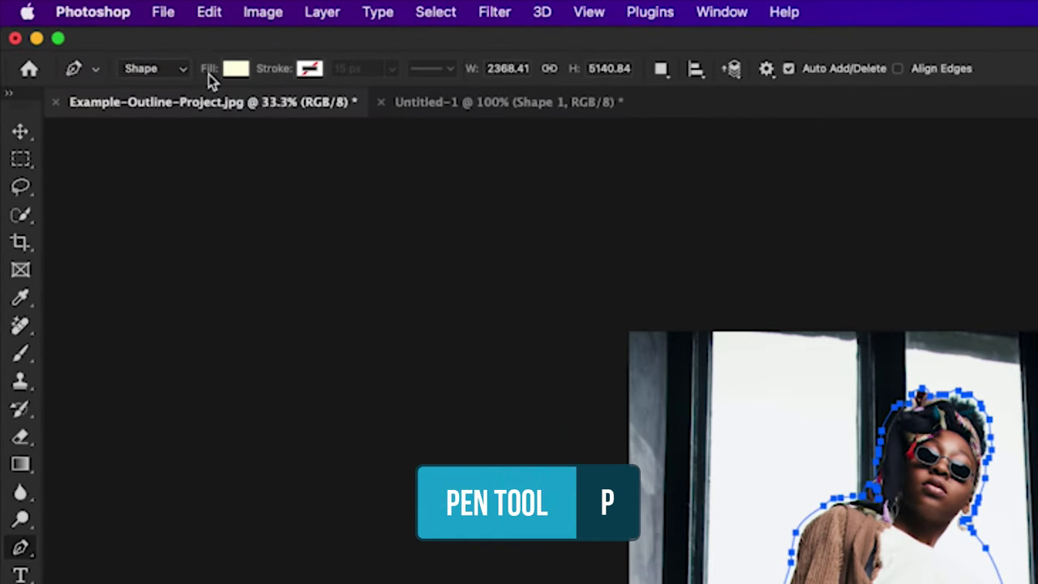
{"action": "left_click", "coordinate": [62, 26]}
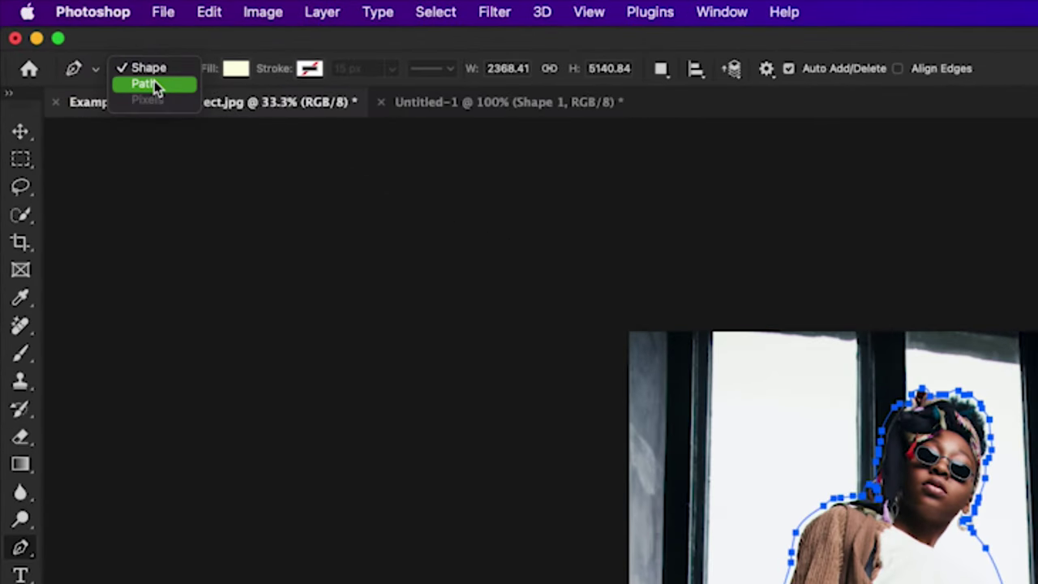
{"action": "left_click", "coordinate": [154, 81]}
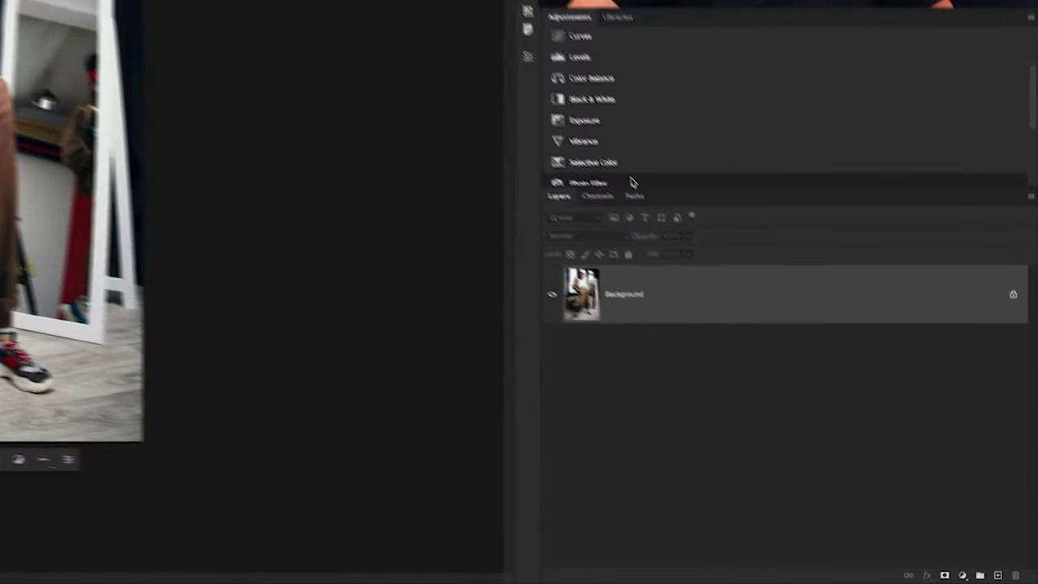
{"action": "left_click", "coordinate": [635, 197]}
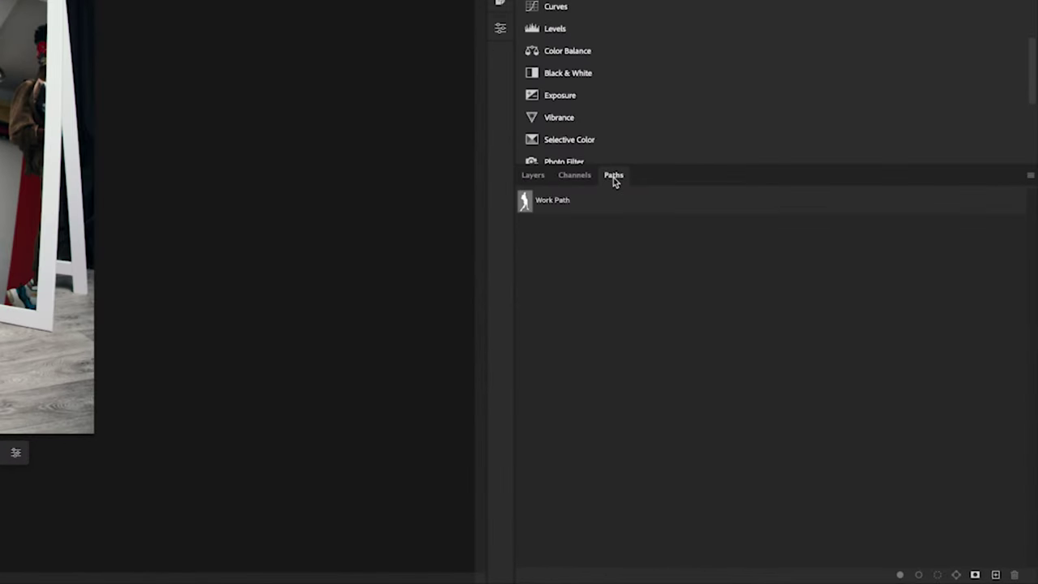
{"action": "left_click", "coordinate": [551, 224]}
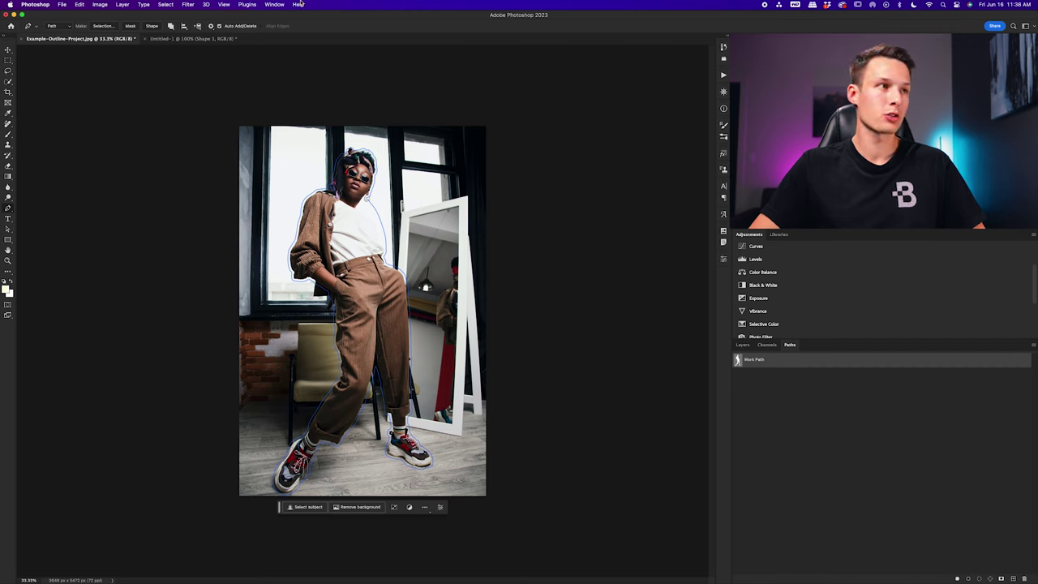
{"action": "left_click", "coordinate": [275, 4]}
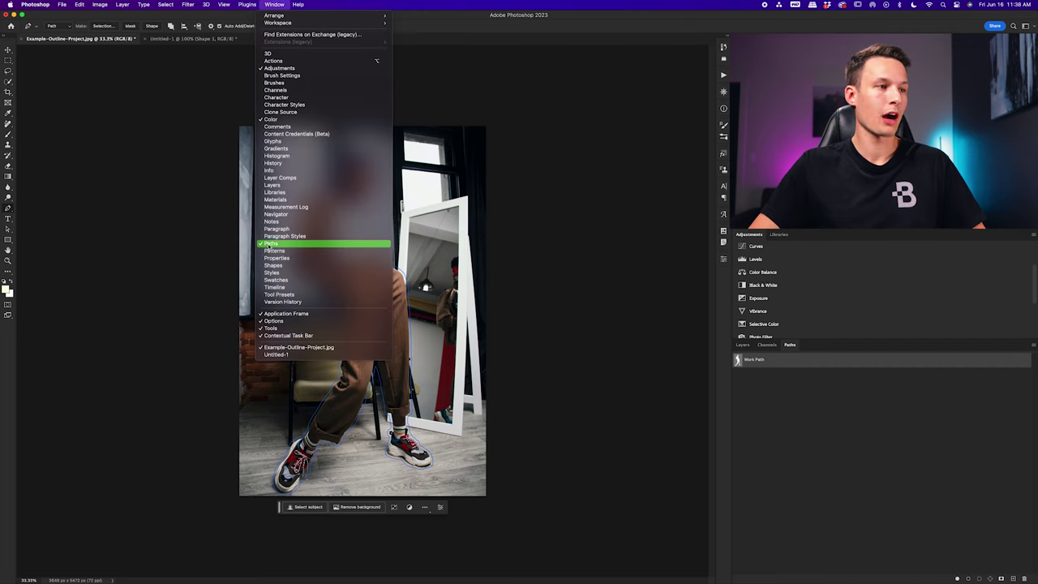
{"action": "left_click", "coordinate": [277, 245]}
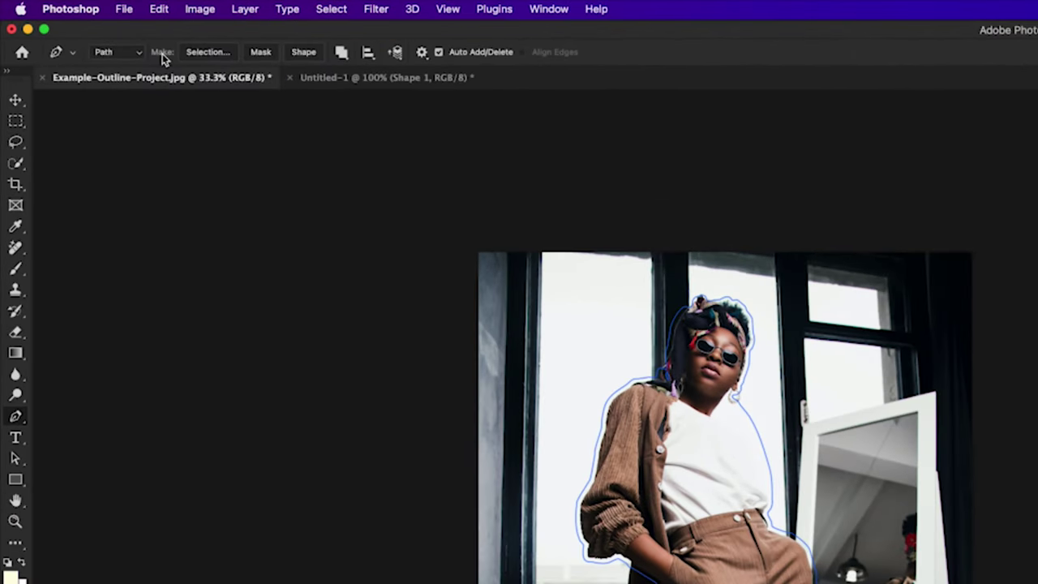
Step: Convert the work path into a shape layer and set the shape's fill to no color
{"action": "left_click", "coordinate": [304, 53]}
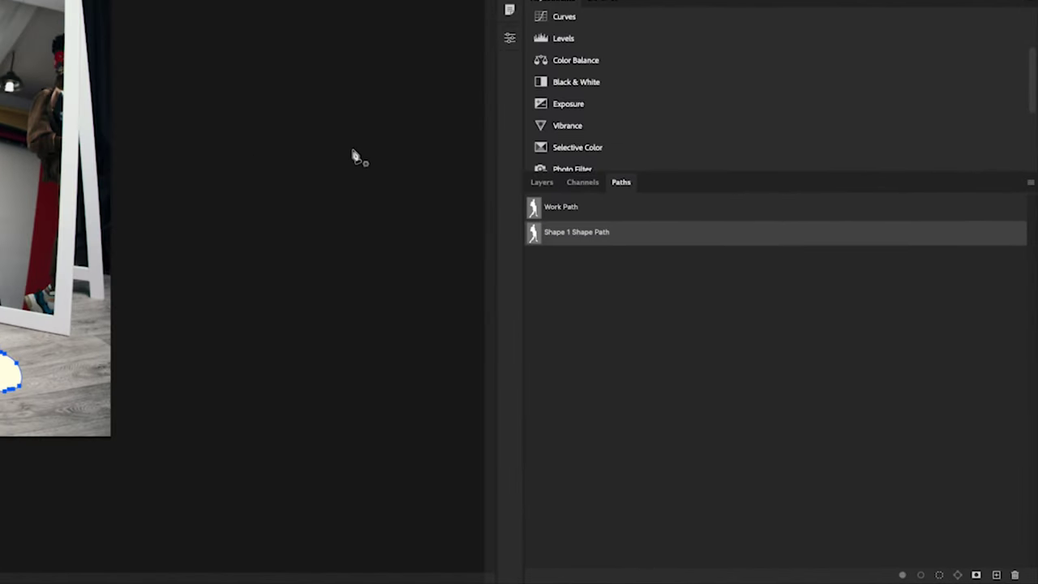
{"action": "left_click", "coordinate": [675, 291]}
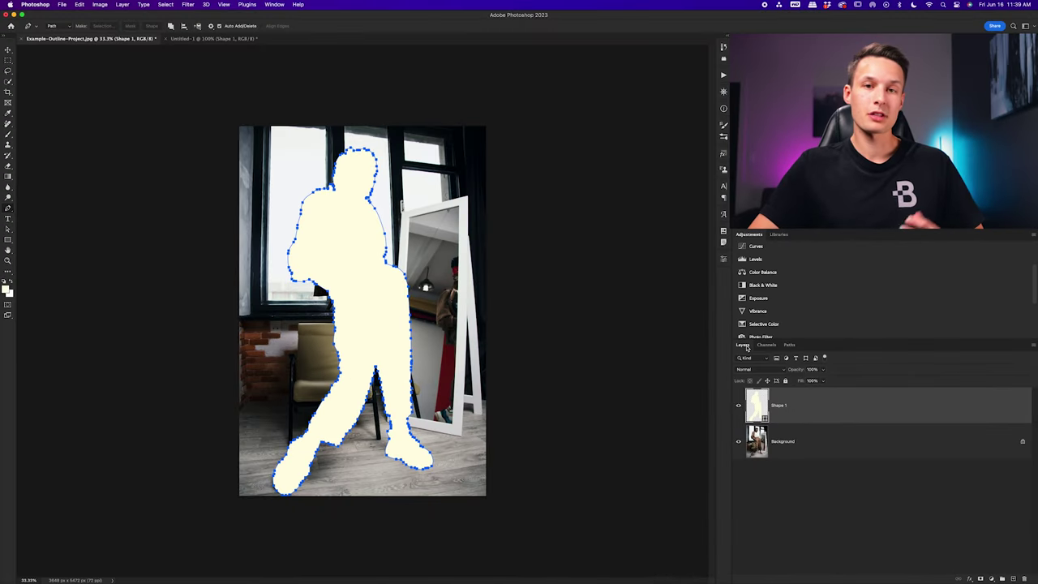
{"action": "key", "text": "u"}
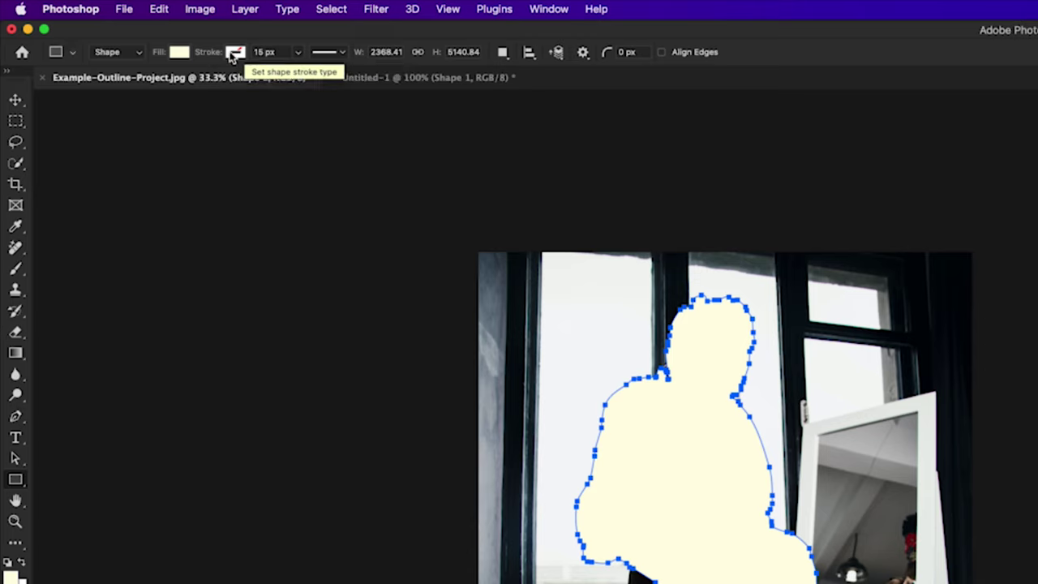
{"action": "left_click", "coordinate": [179, 53]}
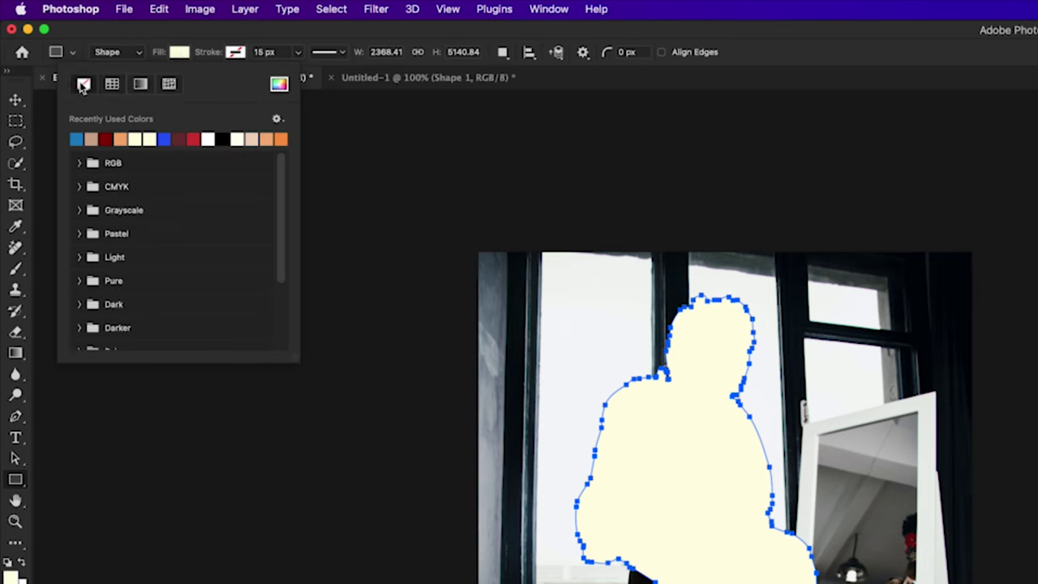
{"action": "left_click", "coordinate": [82, 85]}
Step: Set the stroke color of the outline shape to dark red, hex 86040c
{"action": "left_click", "coordinate": [236, 52]}
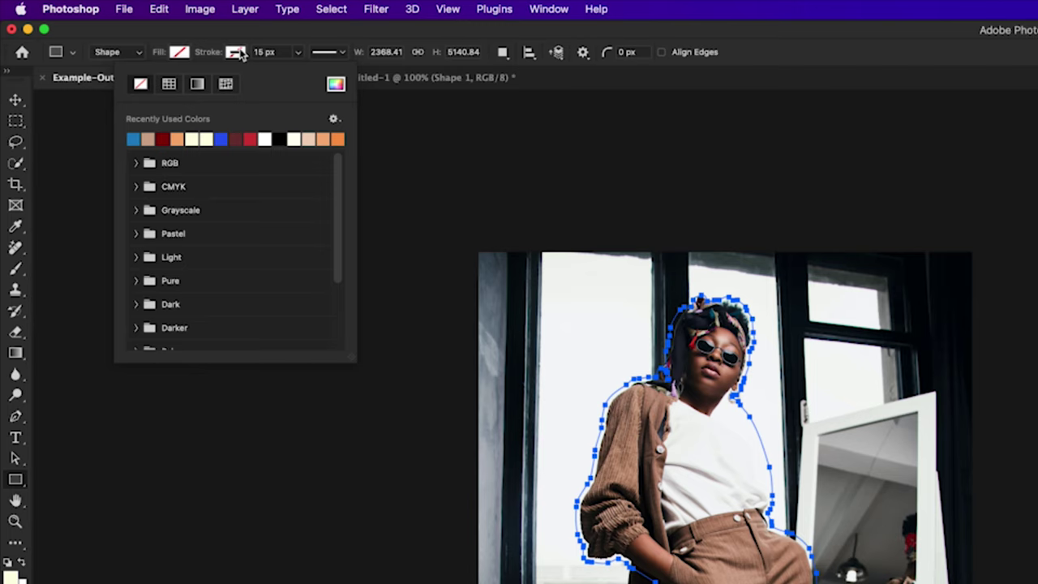
{"action": "left_click", "coordinate": [162, 138]}
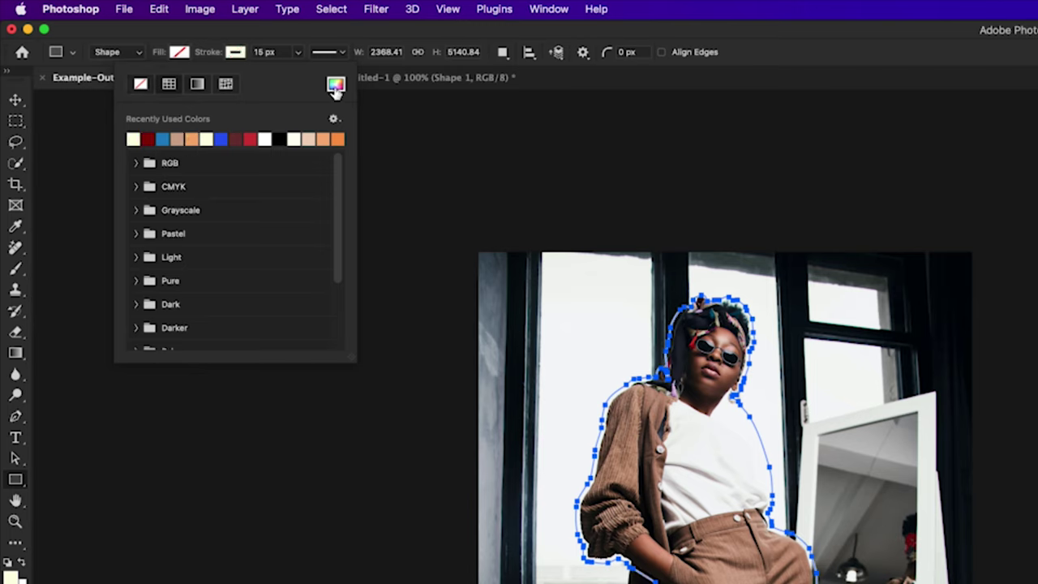
{"action": "left_click", "coordinate": [335, 84]}
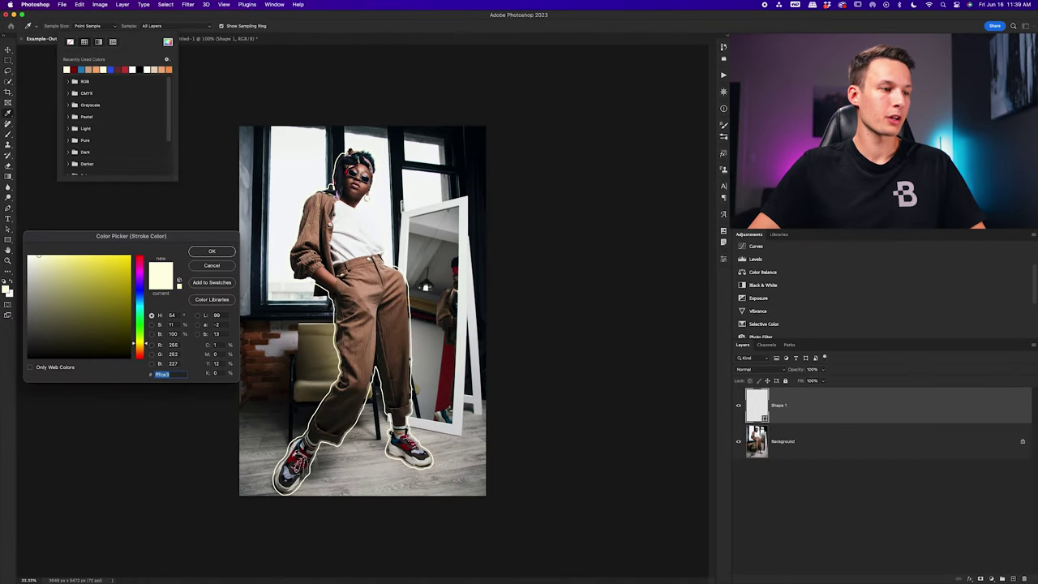
{"action": "type", "text": "86040c"}
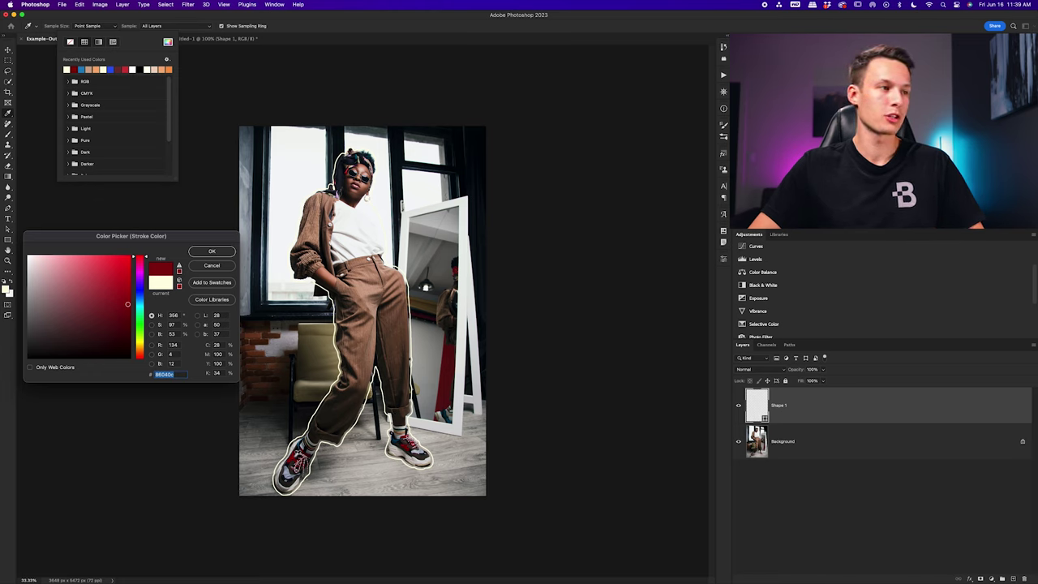
{"action": "left_click", "coordinate": [209, 251]}
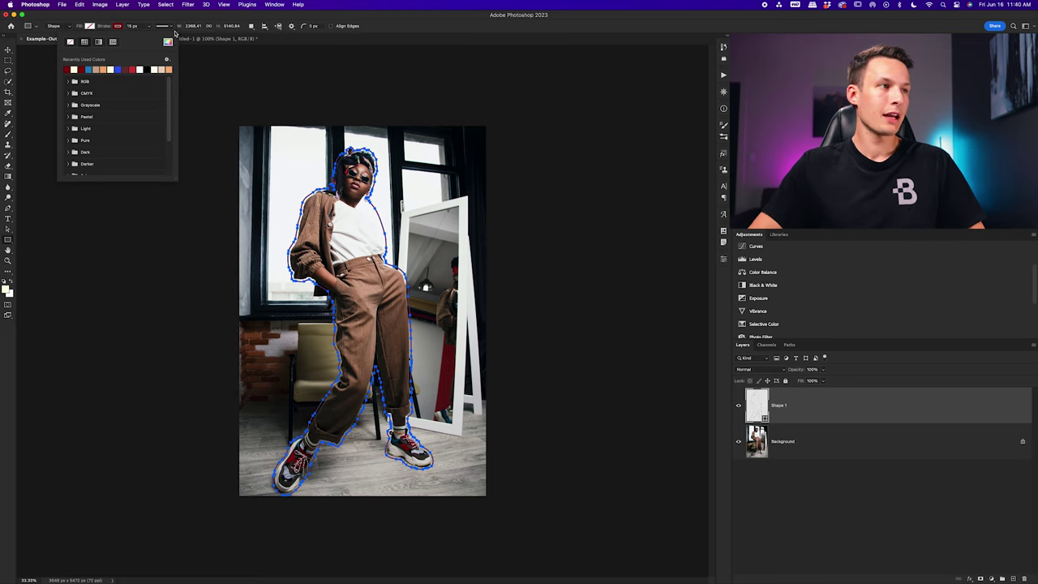
Step: Try the stroke presets on the outline and apply the saved custom preset with long, widely spaced dashes
{"action": "left_click", "coordinate": [168, 28]}
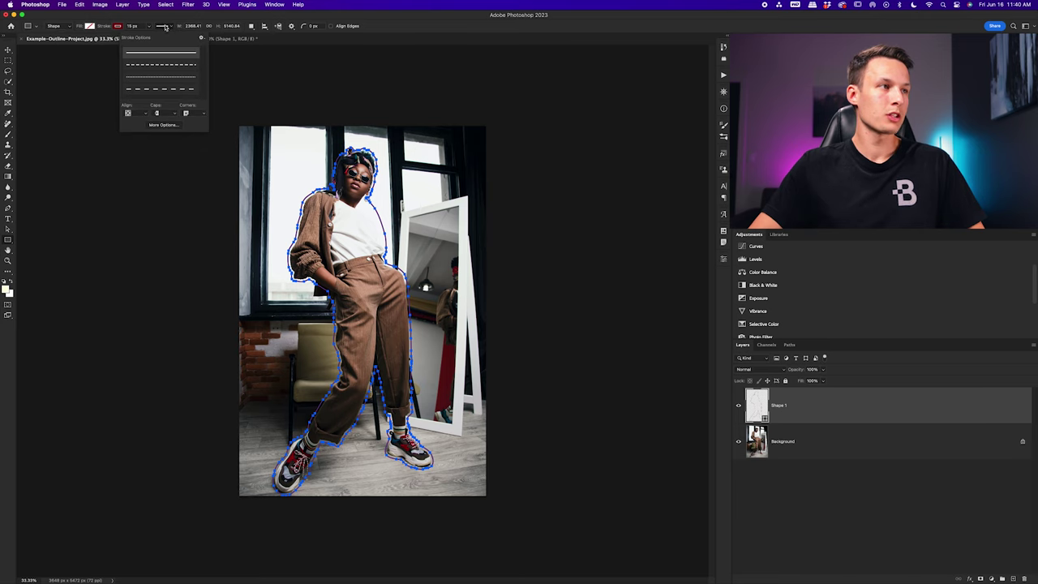
{"action": "left_click", "coordinate": [166, 65]}
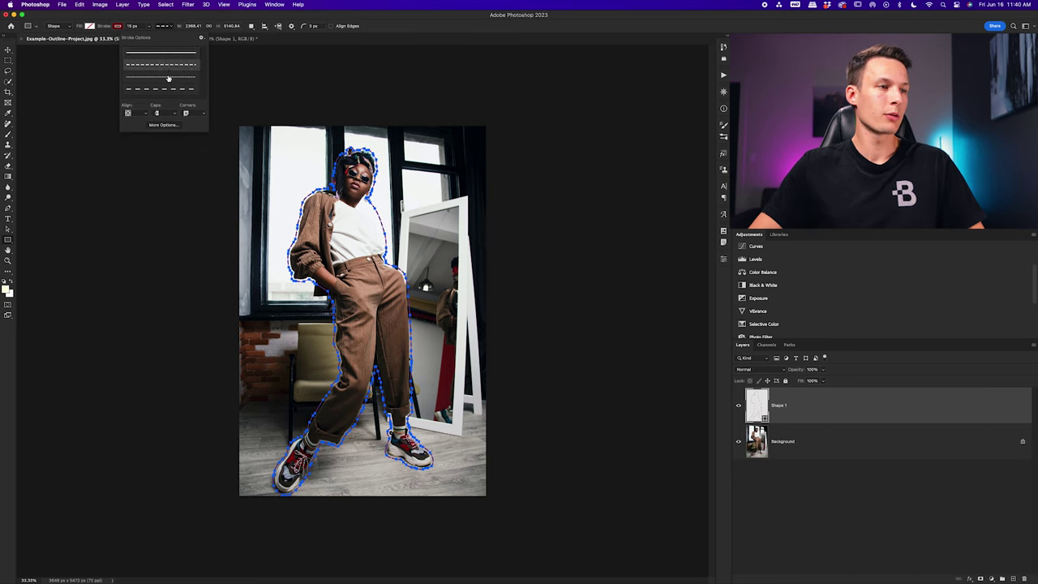
{"action": "left_click", "coordinate": [168, 78]}
{"action": "left_click", "coordinate": [171, 90]}
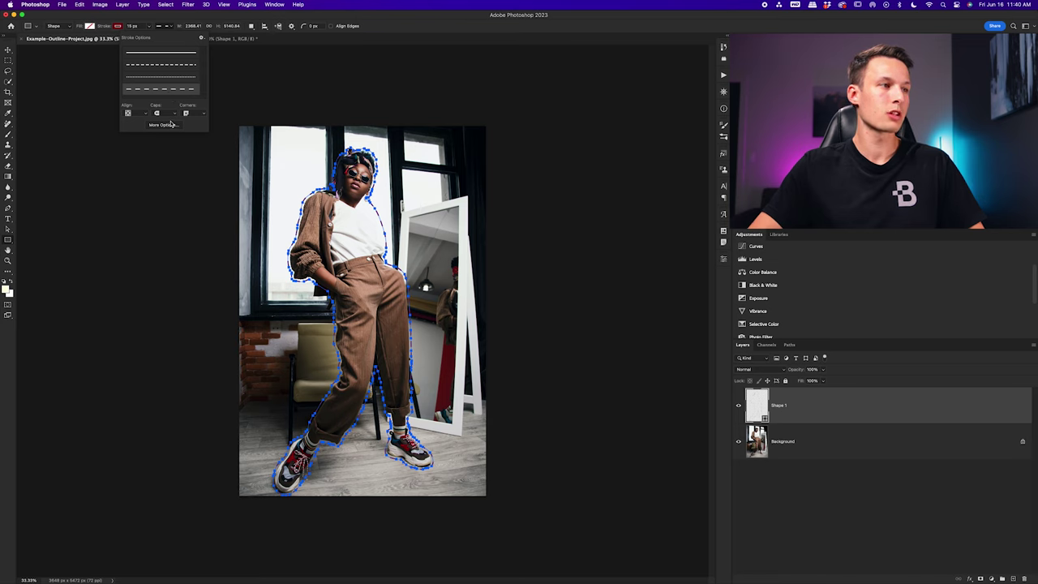
{"action": "left_click", "coordinate": [164, 125]}
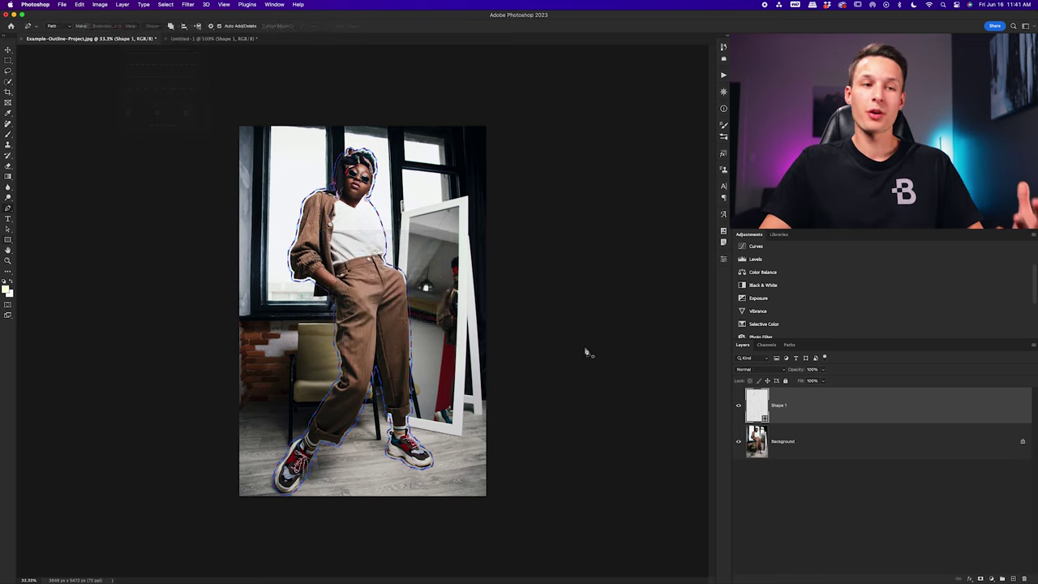
Step: Select the Background layer to hide the path overlay and examine the dashed outline around the person up close
{"action": "left_click", "coordinate": [801, 439]}
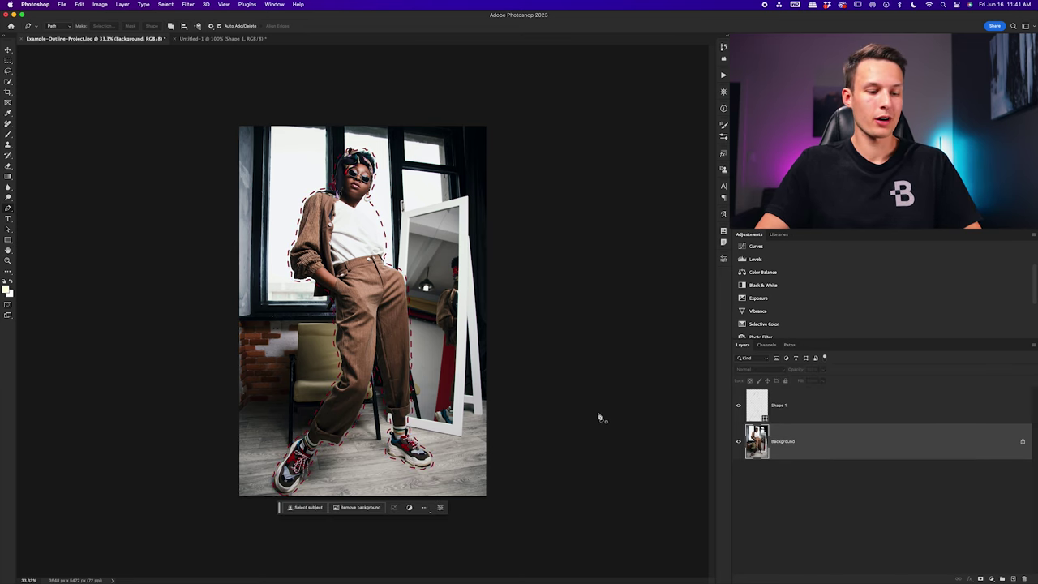
{"action": "key", "text": "super+equal"}
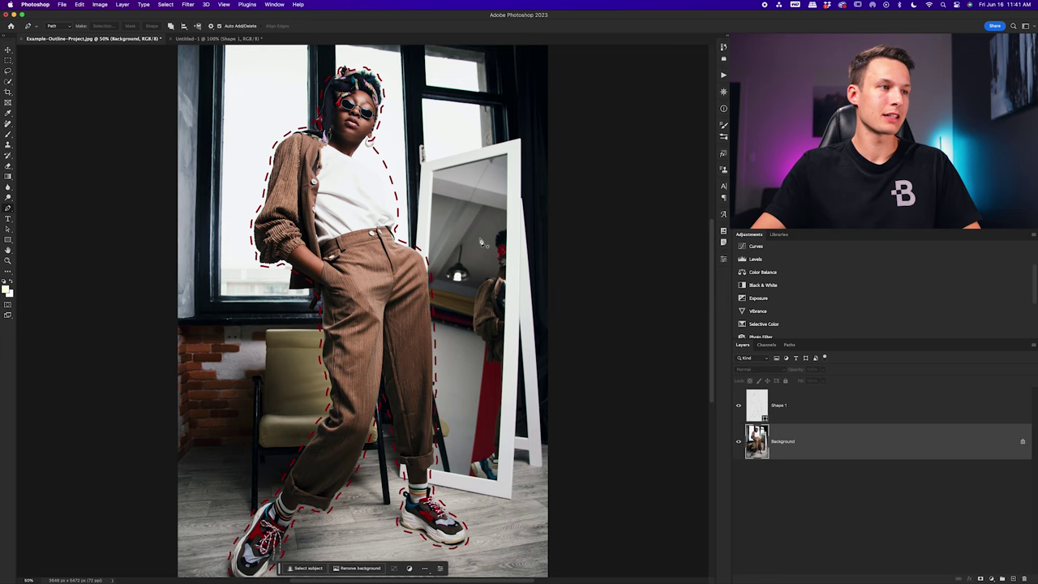
{"action": "scroll", "coordinate": [485, 243], "scroll_direction": "right", "scroll_amount": 2}
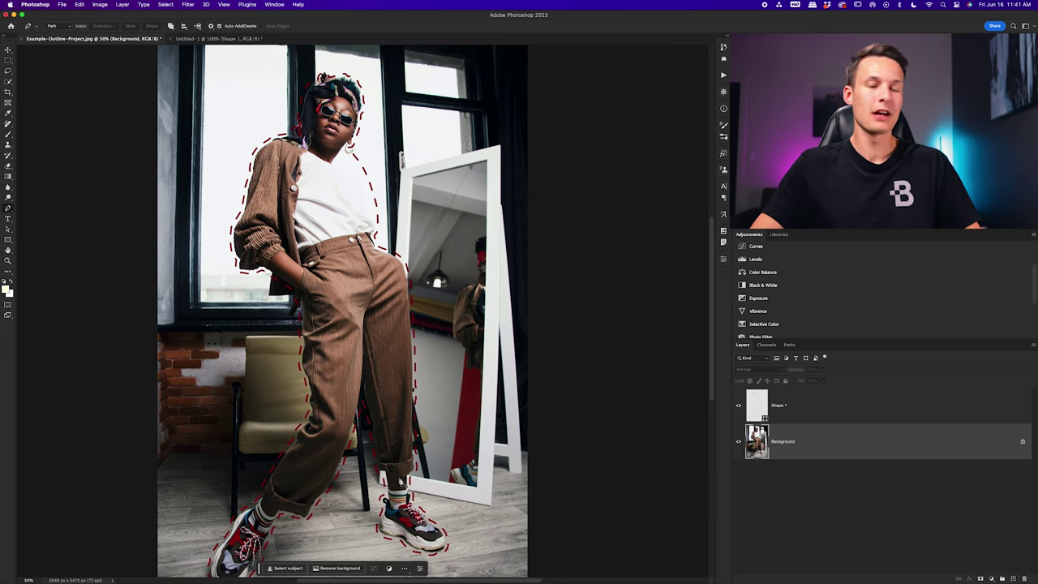
Step: Reselect the outline's shape layer and activate a shape tool to edit its stroke
{"action": "left_click", "coordinate": [797, 410]}
{"action": "key", "text": "u"}
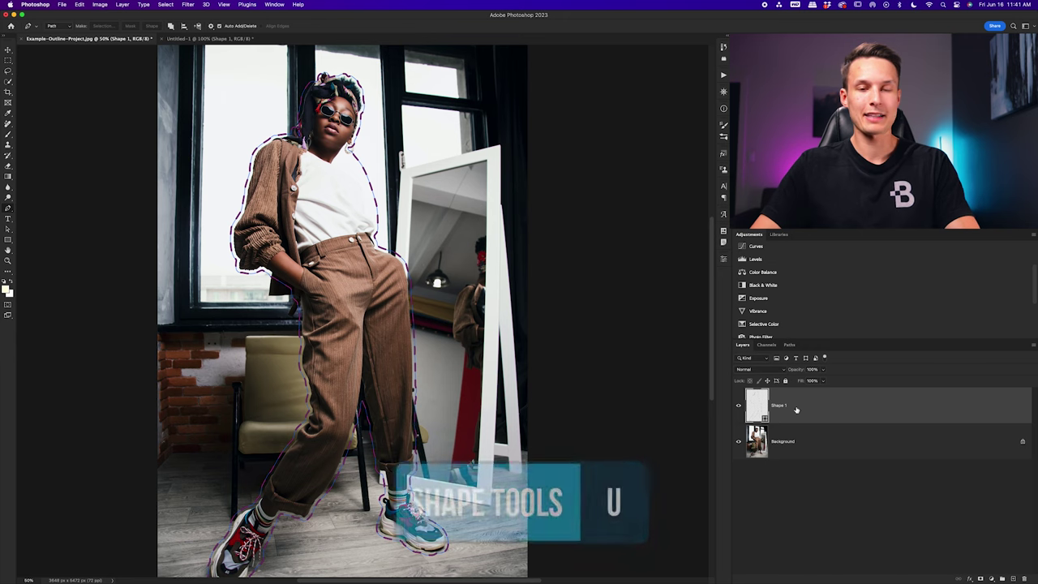